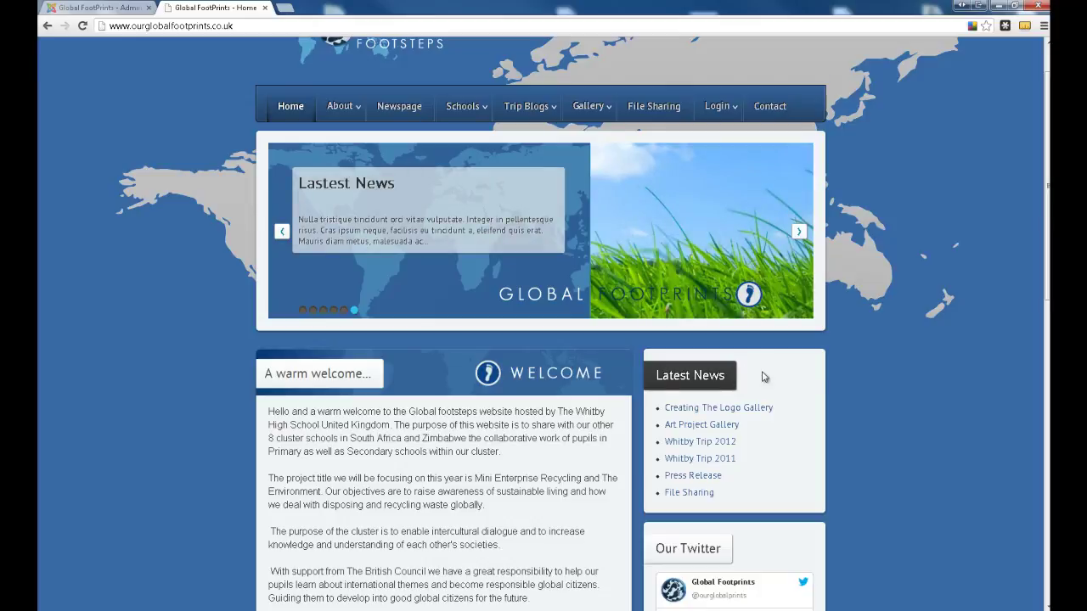
Examine the public home page's navigation menu, Latest News list and welcome content.
{"action": "scroll", "coordinate": [824, 384], "scroll_direction": "down", "scroll_amount": 1}
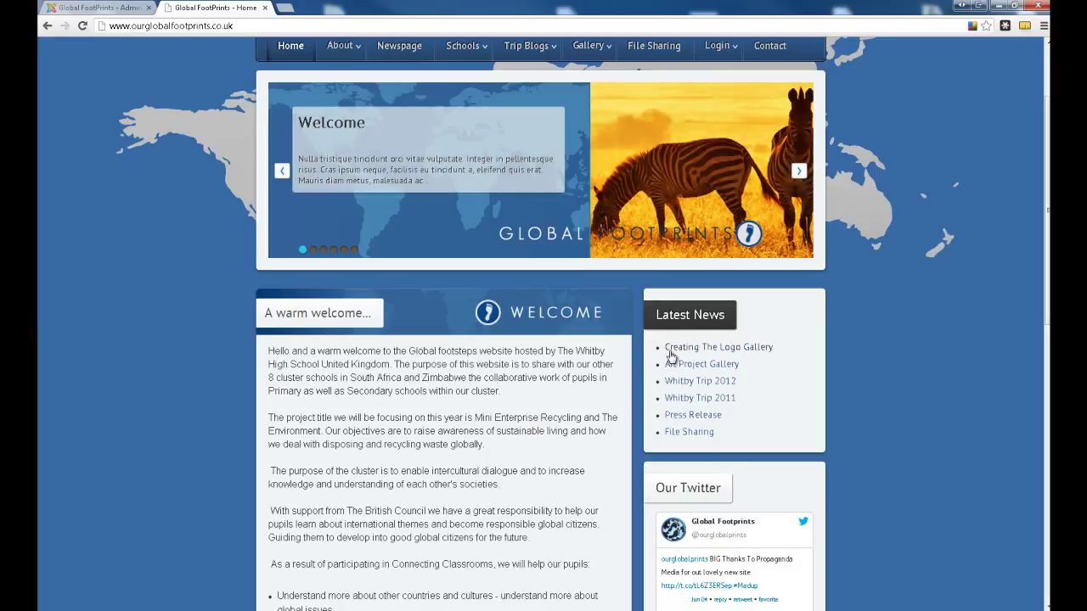
{"action": "scroll", "coordinate": [768, 452], "scroll_direction": "up", "scroll_amount": 1}
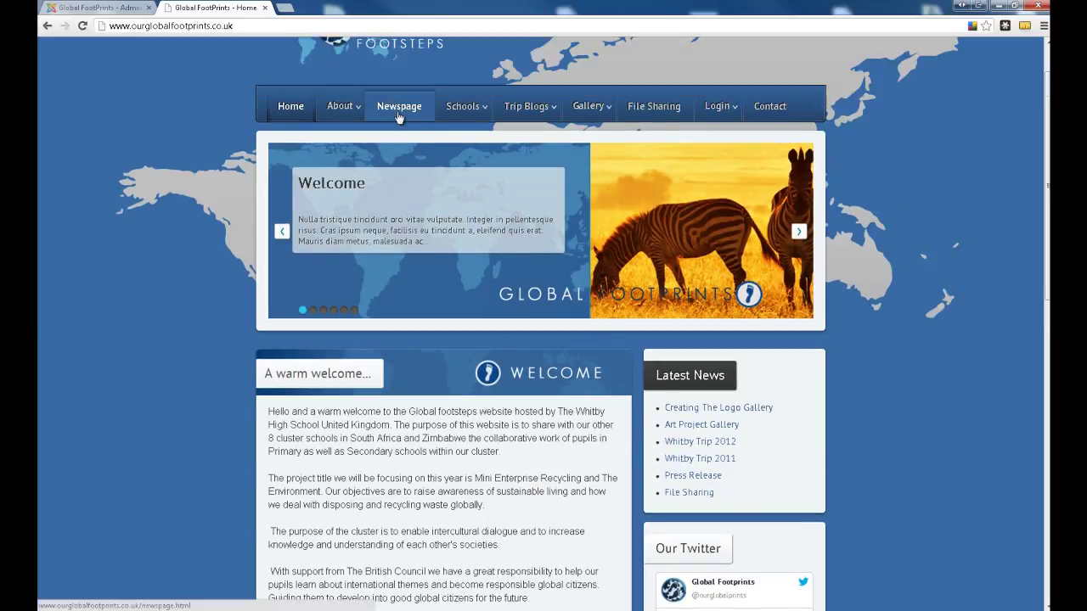
{"action": "mouse_move", "coordinate": [506, 118]}
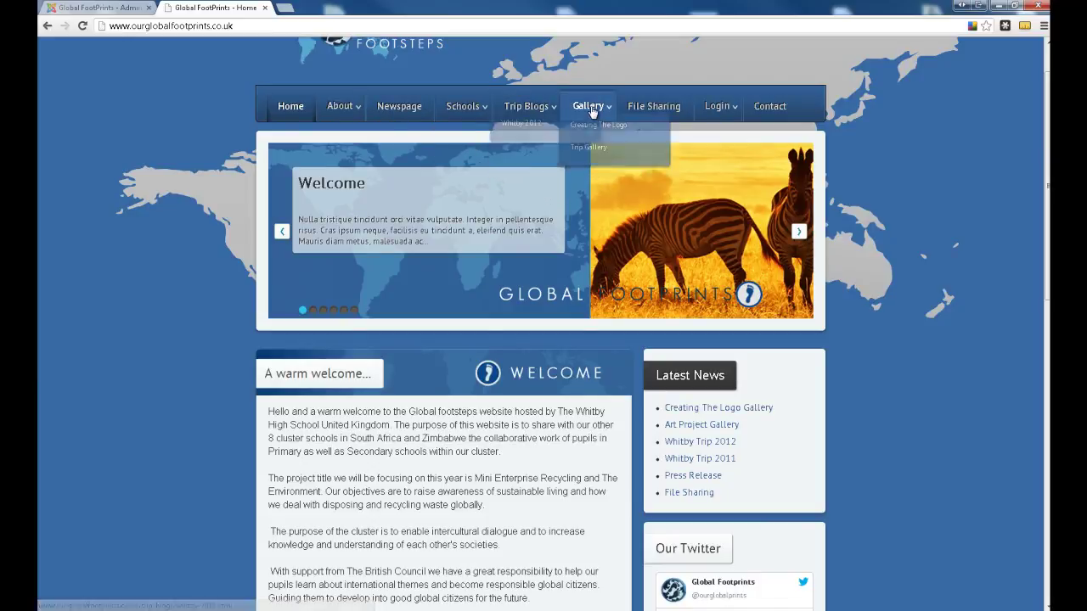
{"action": "mouse_move", "coordinate": [588, 107]}
{"action": "scroll", "coordinate": [663, 171], "scroll_direction": "down", "scroll_amount": 1}
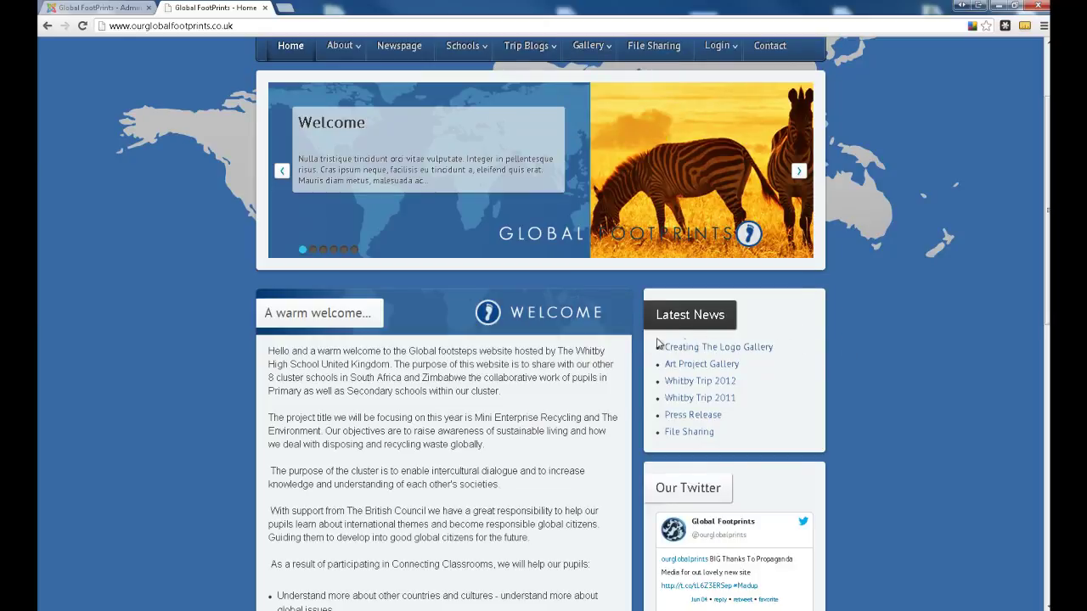
{"action": "scroll", "coordinate": [890, 344], "scroll_direction": "down", "scroll_amount": 3}
{"action": "scroll", "coordinate": [890, 344], "scroll_direction": "up", "scroll_amount": 5}
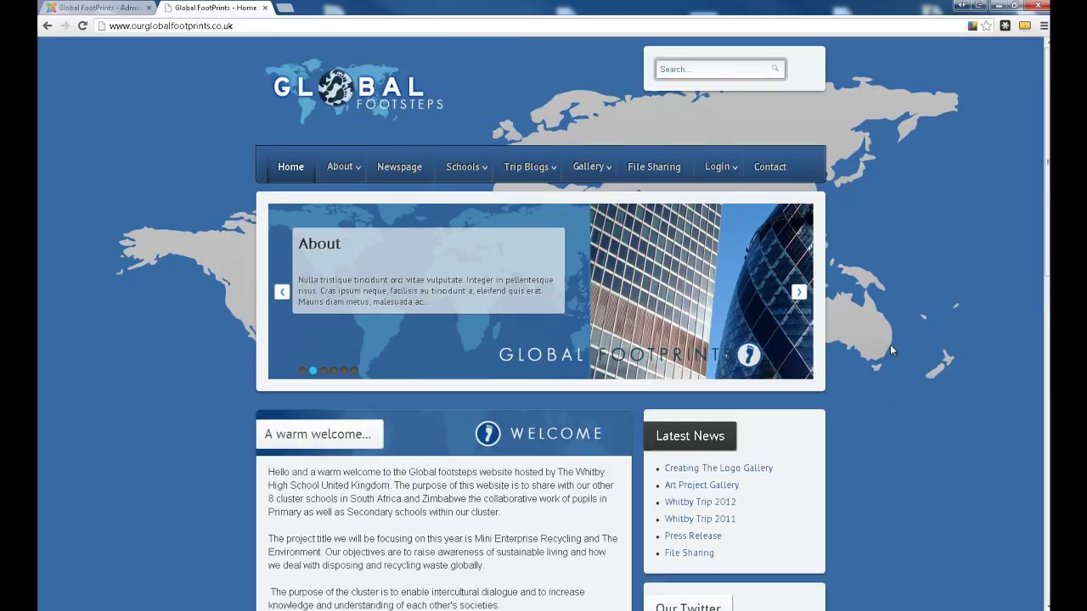
Switch to the Joomla administration site and start a new article from the Article Manager.
{"action": "left_click", "coordinate": [59, 7]}
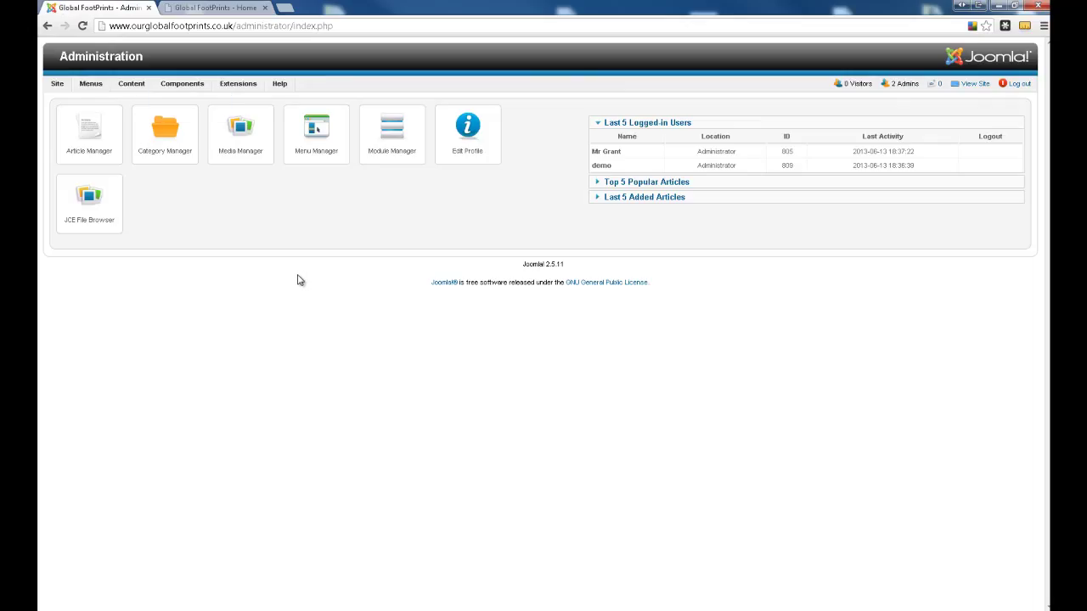
{"action": "left_click", "coordinate": [89, 133]}
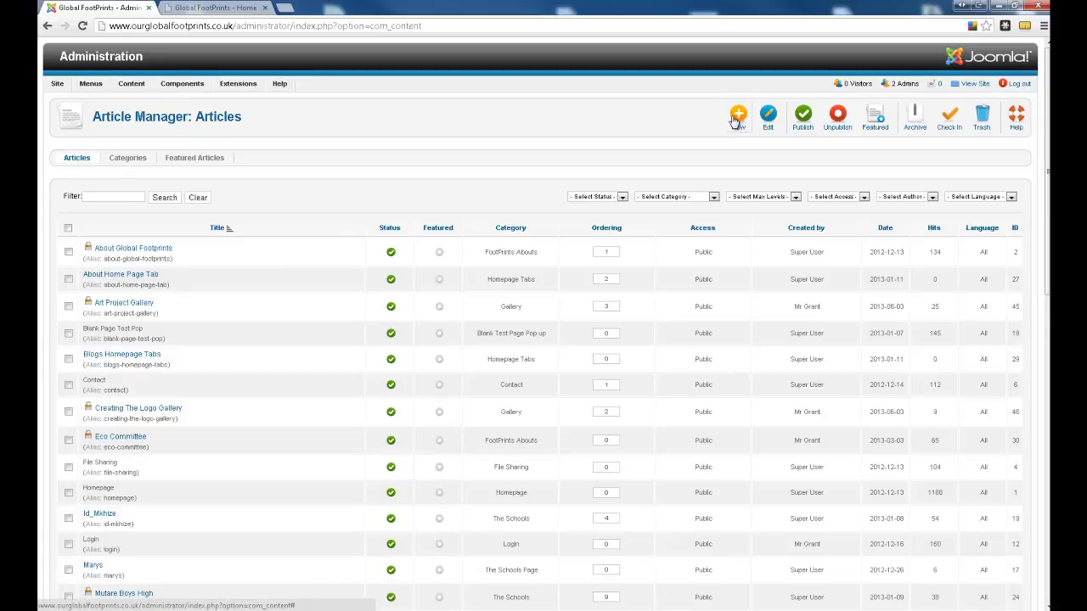
{"action": "left_click", "coordinate": [736, 119]}
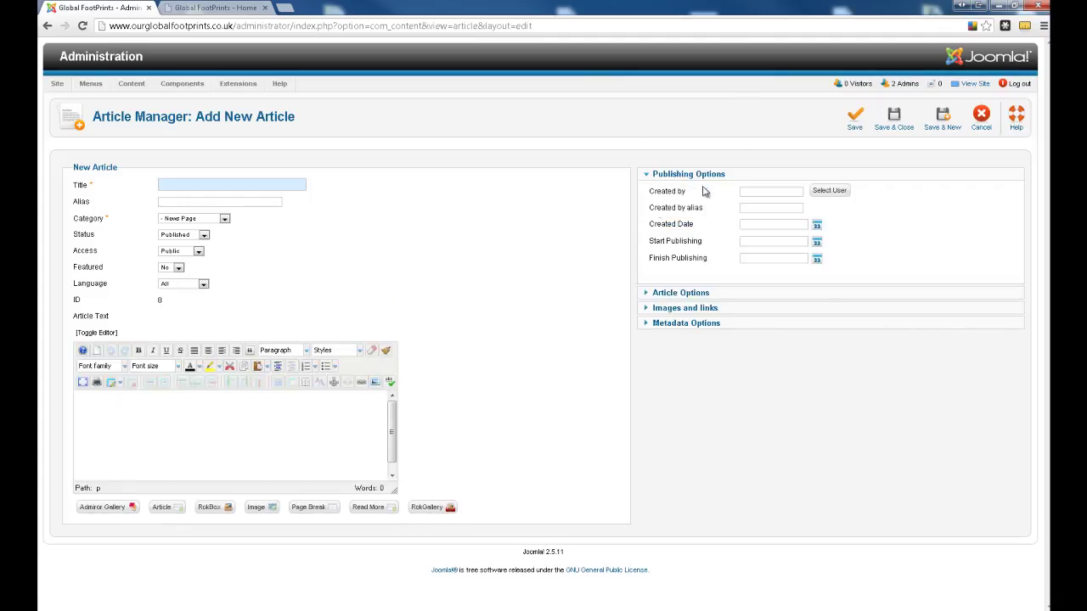
Title the new article "Test Video News page 1" and keep its category as News Page.
{"action": "left_click", "coordinate": [208, 223]}
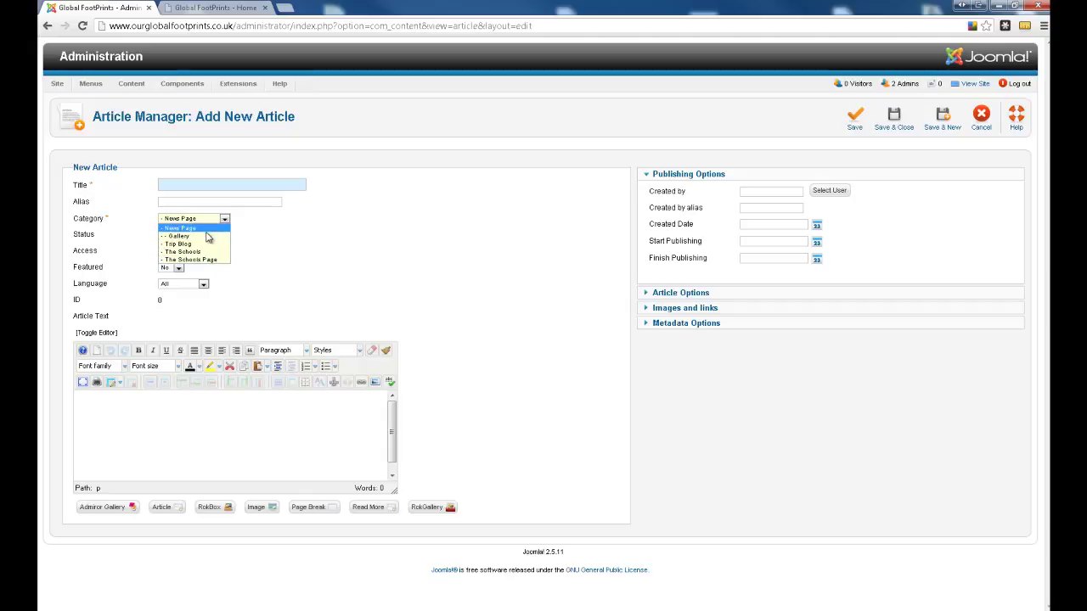
{"action": "left_click", "coordinate": [285, 256]}
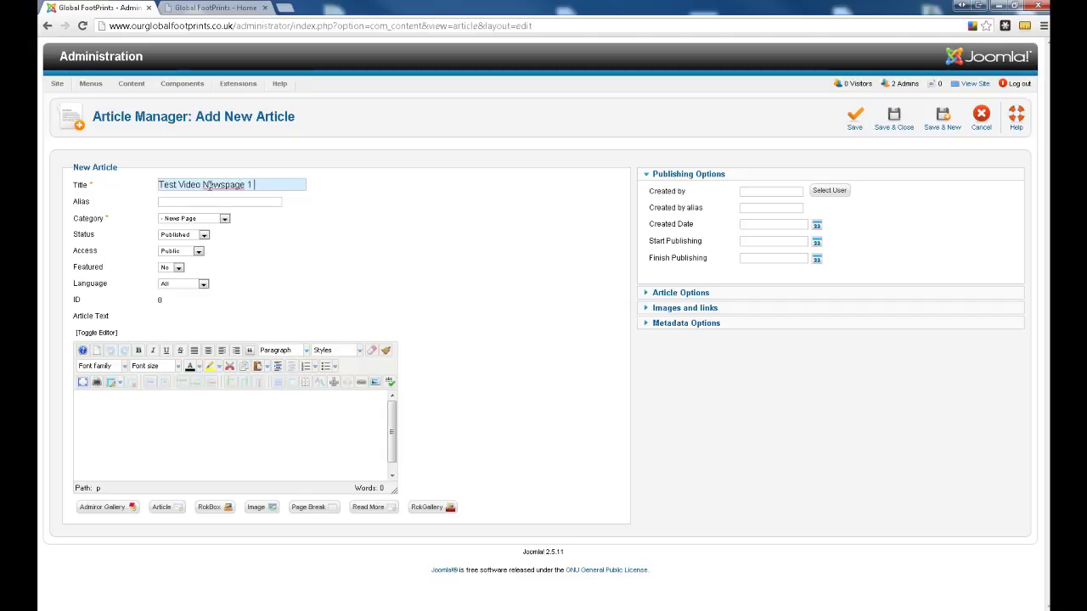
{"action": "right_click", "coordinate": [209, 186]}
{"action": "left_click", "coordinate": [224, 198]}
Copy the article's title into the article text as three separate lines of "Test Video News page 1".
{"action": "left_click_drag", "start_coordinate": [271, 180], "coordinate": [140, 172]}
{"action": "key", "text": "ctrl+c"}
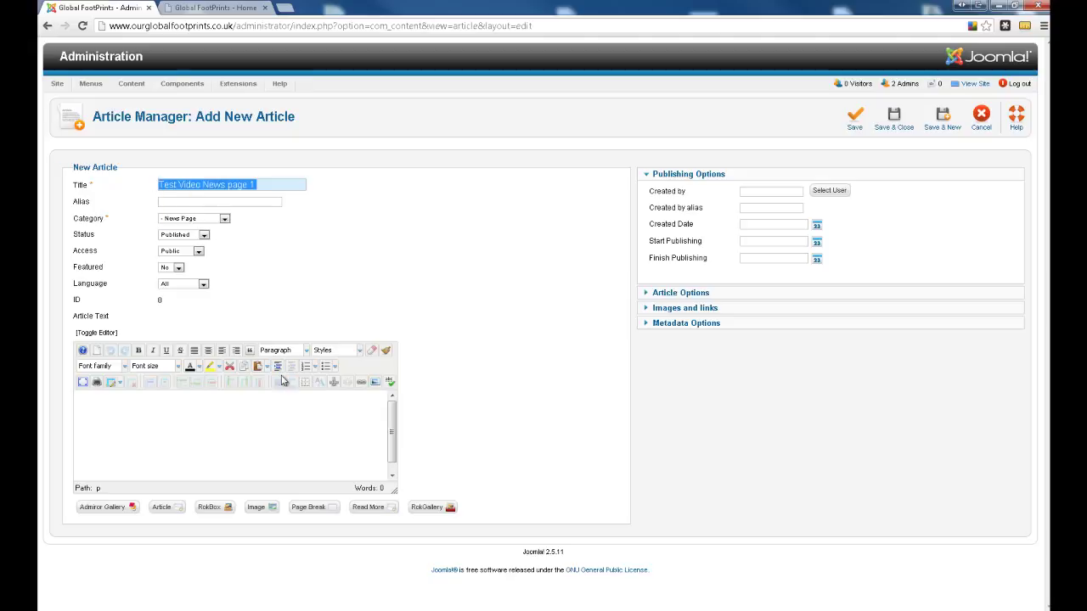
{"action": "left_click", "coordinate": [231, 415]}
{"action": "key", "text": "ctrl+v"}
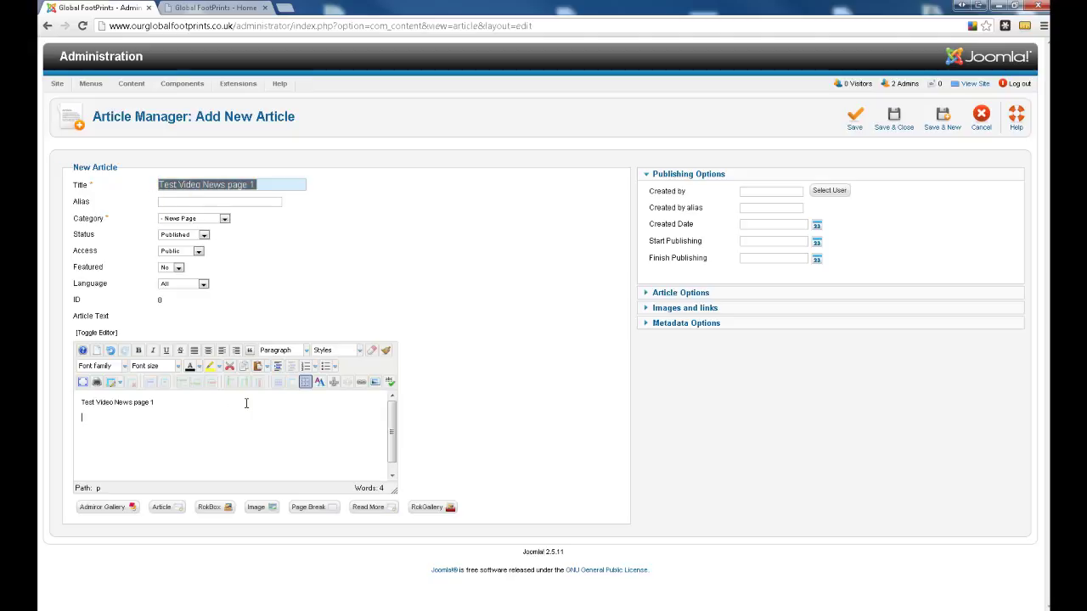
{"action": "key", "text": "ctrl+v"}
{"action": "key", "text": "ctrl+v"}
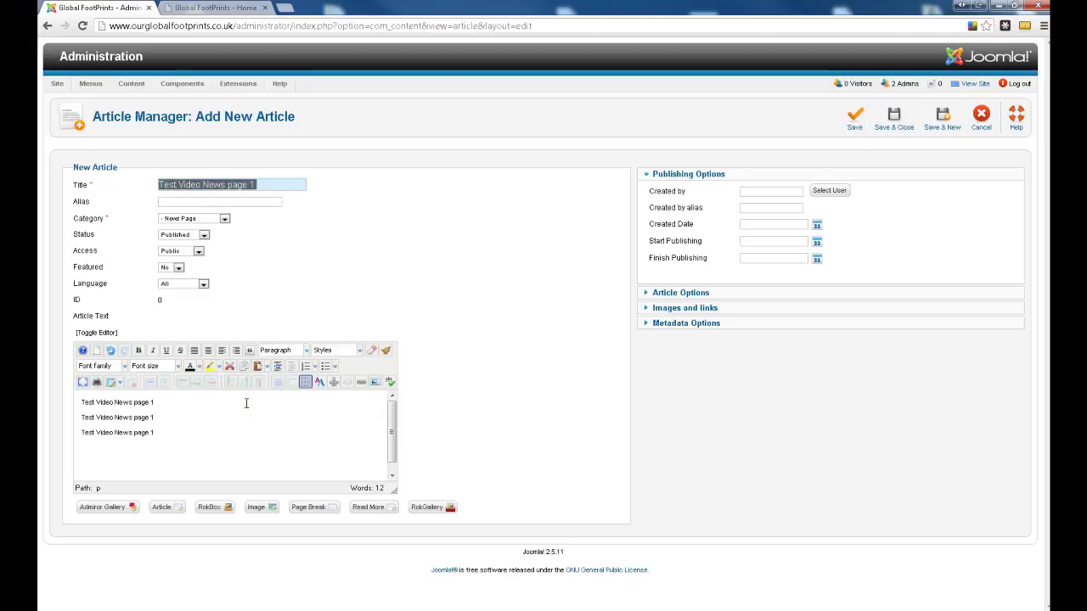
Keep the category News Page and status Published, save and close the article, and find it in the article list.
{"action": "left_click", "coordinate": [384, 290]}
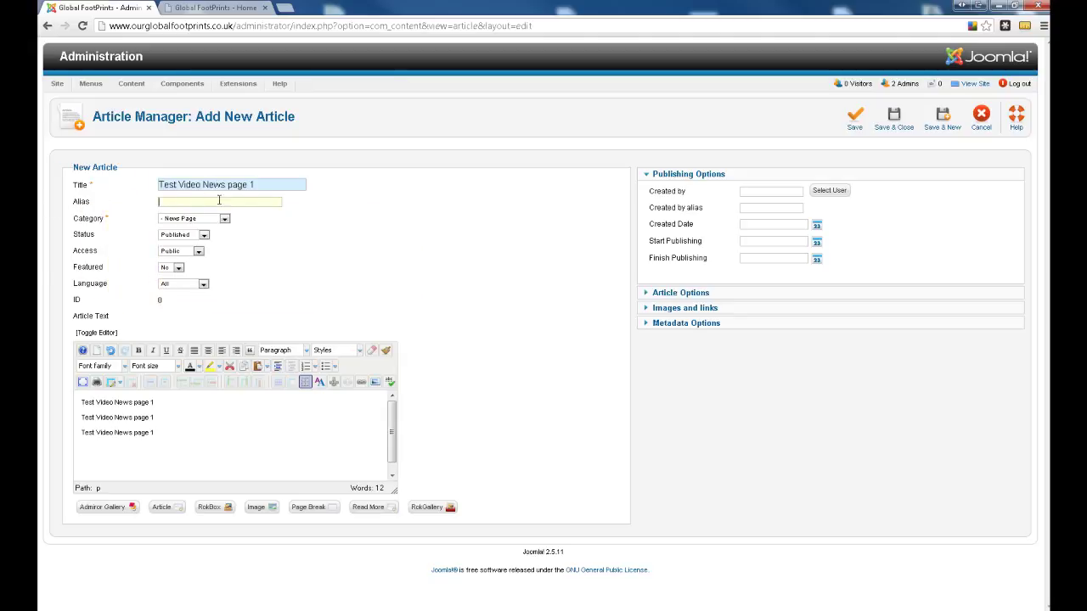
{"action": "left_click", "coordinate": [180, 221]}
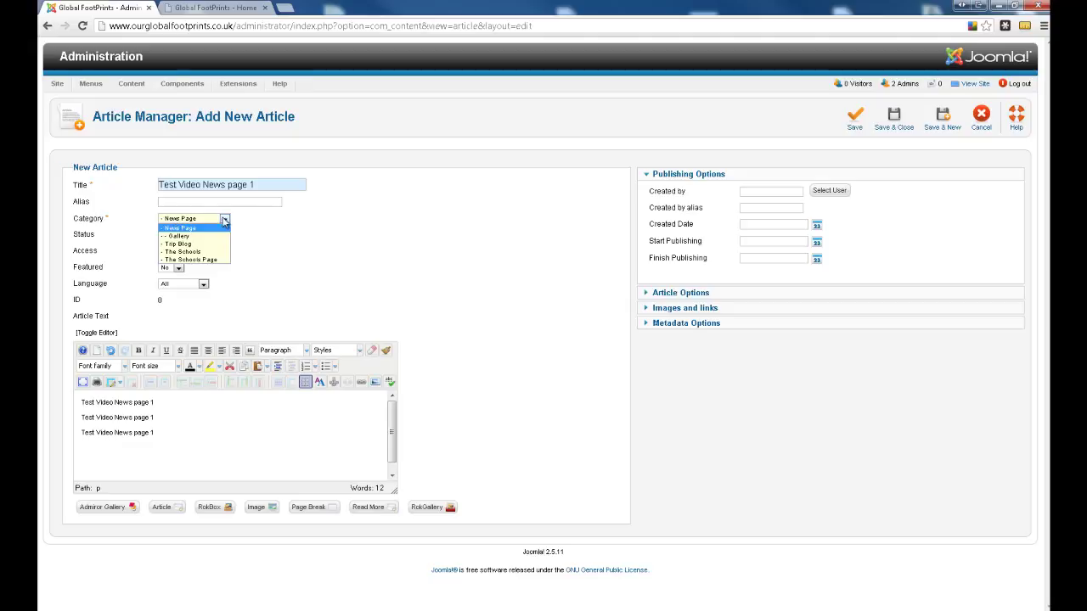
{"action": "left_click", "coordinate": [278, 220]}
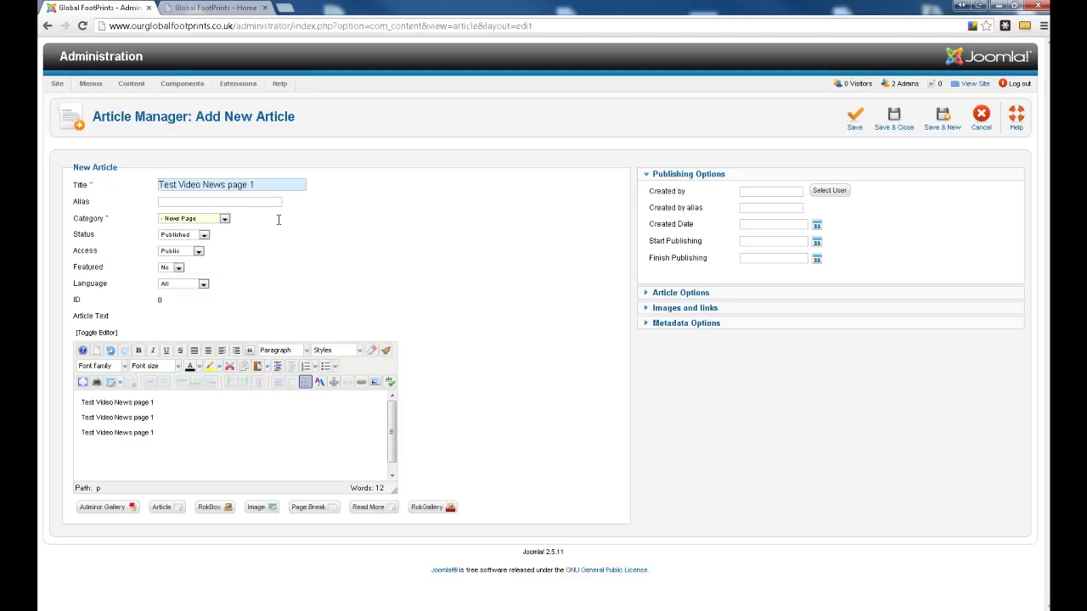
{"action": "left_click", "coordinate": [175, 235]}
{"action": "left_click", "coordinate": [176, 241]}
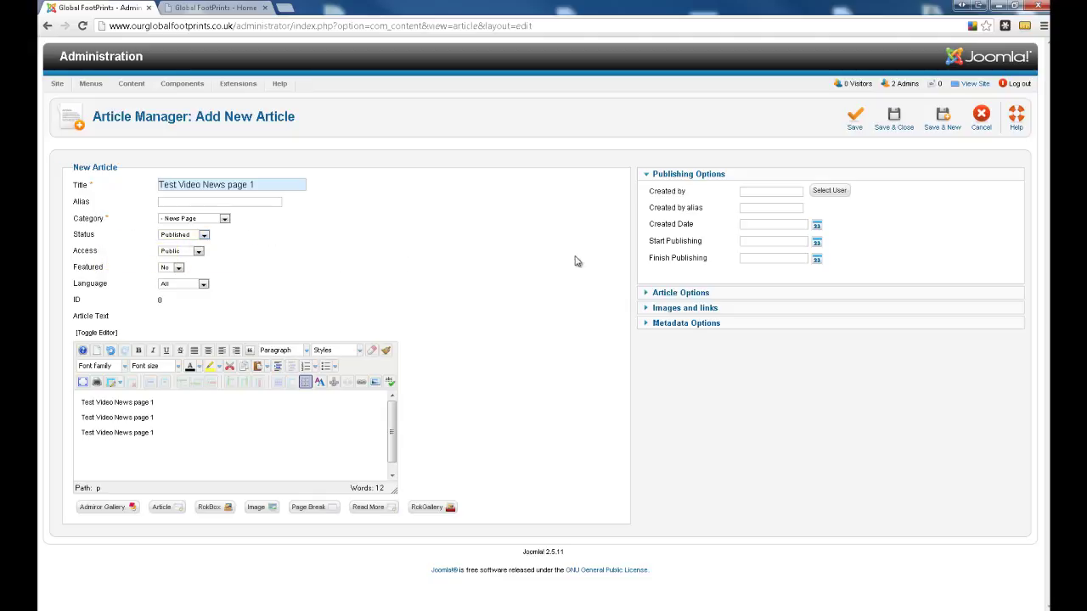
{"action": "left_click", "coordinate": [889, 126]}
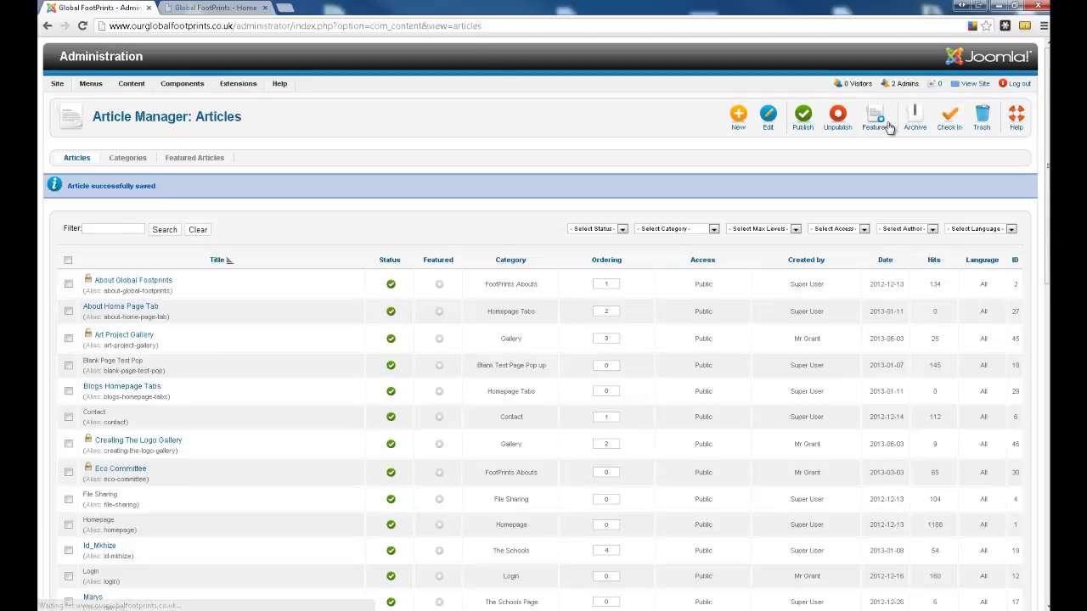
{"action": "scroll", "coordinate": [445, 284], "scroll_direction": "down", "scroll_amount": 1}
{"action": "scroll", "coordinate": [445, 284], "scroll_direction": "down", "scroll_amount": 7}
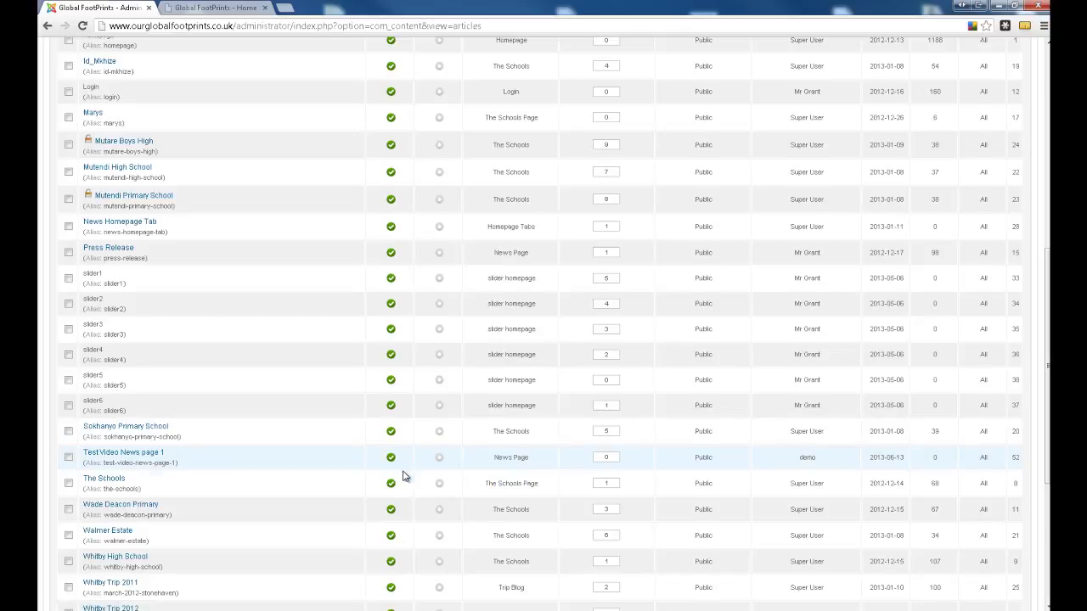
{"action": "scroll", "coordinate": [403, 477], "scroll_direction": "up", "scroll_amount": 6}
Clear the site cache by selecting and deleting all cache groups.
{"action": "mouse_move", "coordinate": [56, 84]}
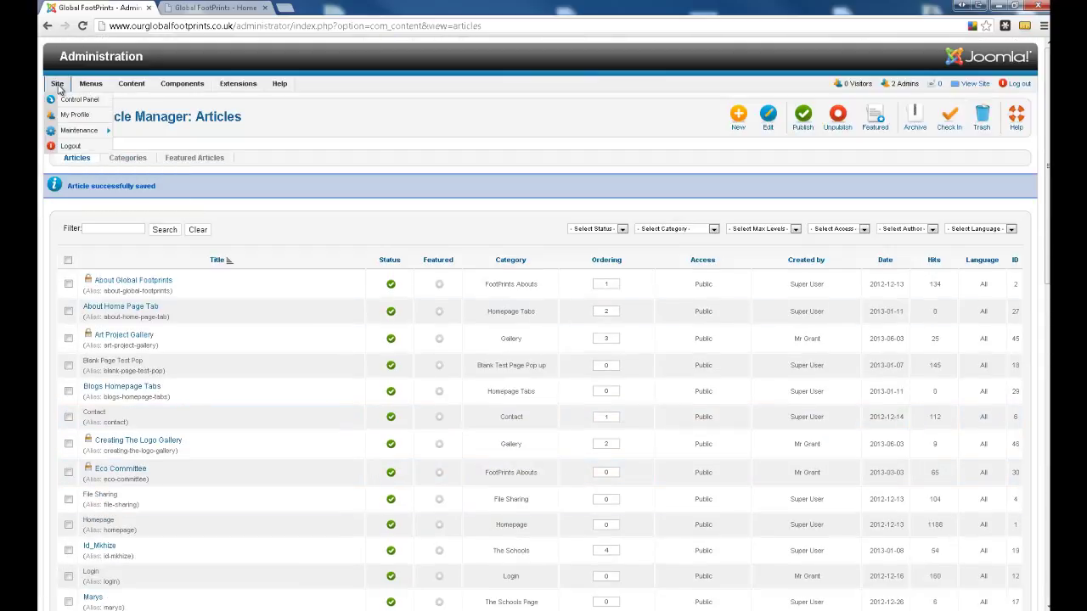
{"action": "mouse_move", "coordinate": [70, 133]}
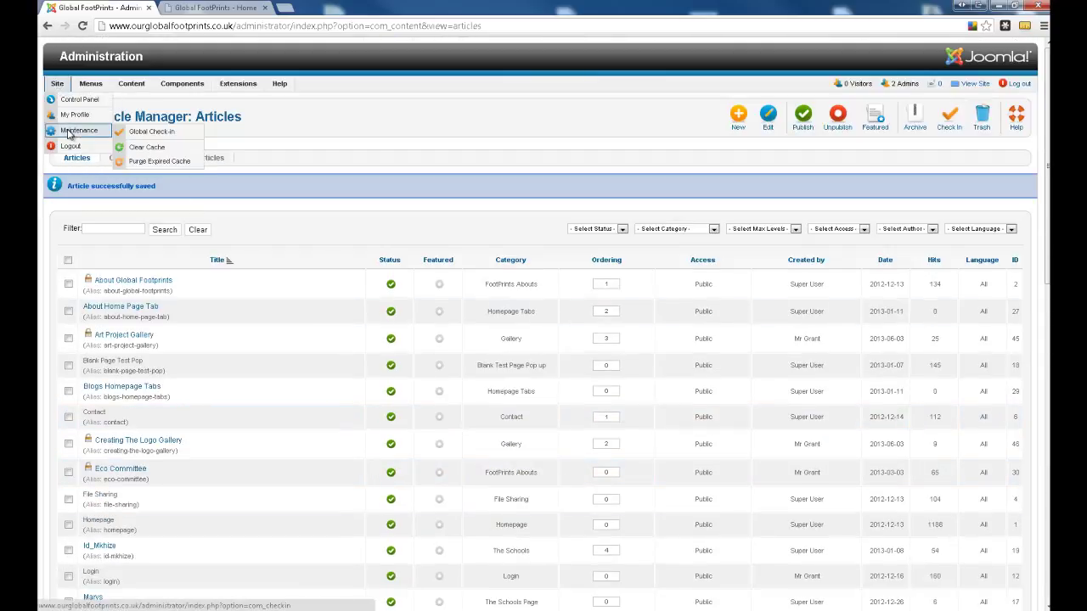
{"action": "left_click", "coordinate": [142, 146]}
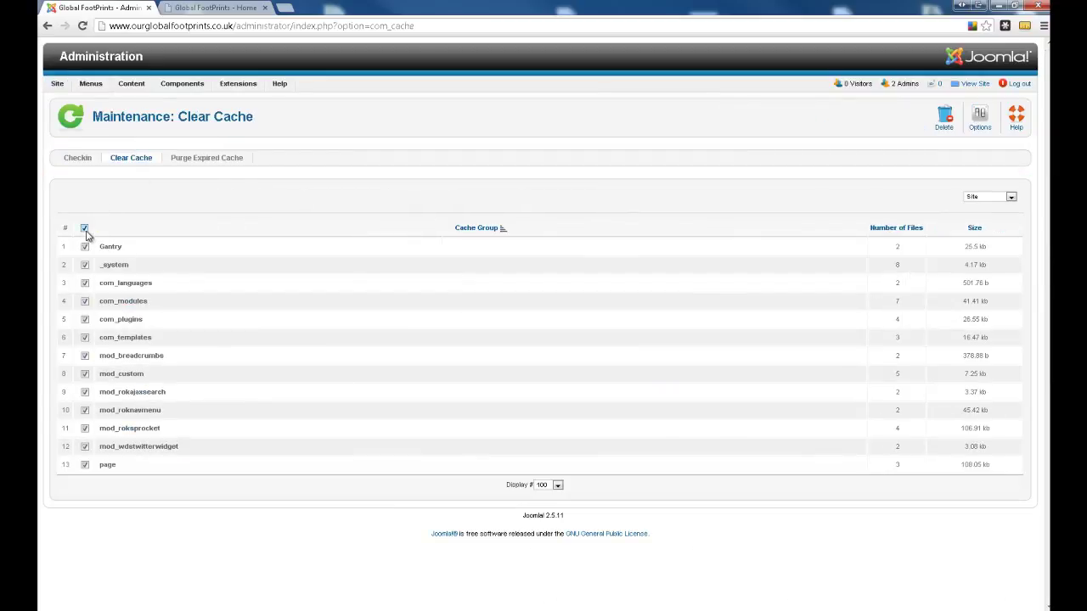
{"action": "left_click", "coordinate": [943, 115]}
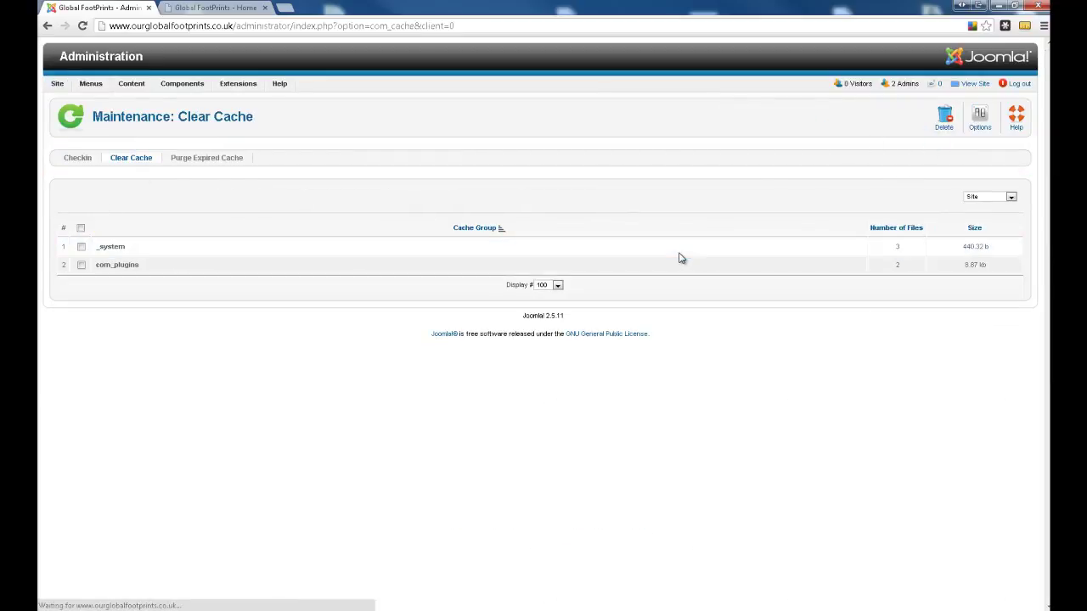
Switch to the public home page, reload it and check the Latest News list for the new article.
{"action": "left_click", "coordinate": [214, 8]}
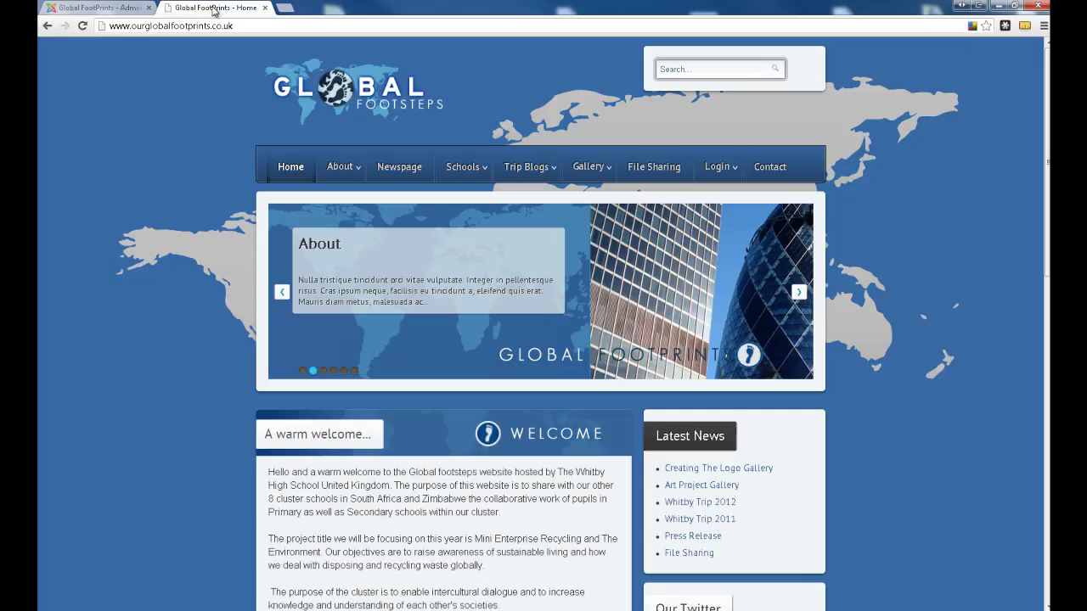
{"action": "left_click", "coordinate": [82, 25]}
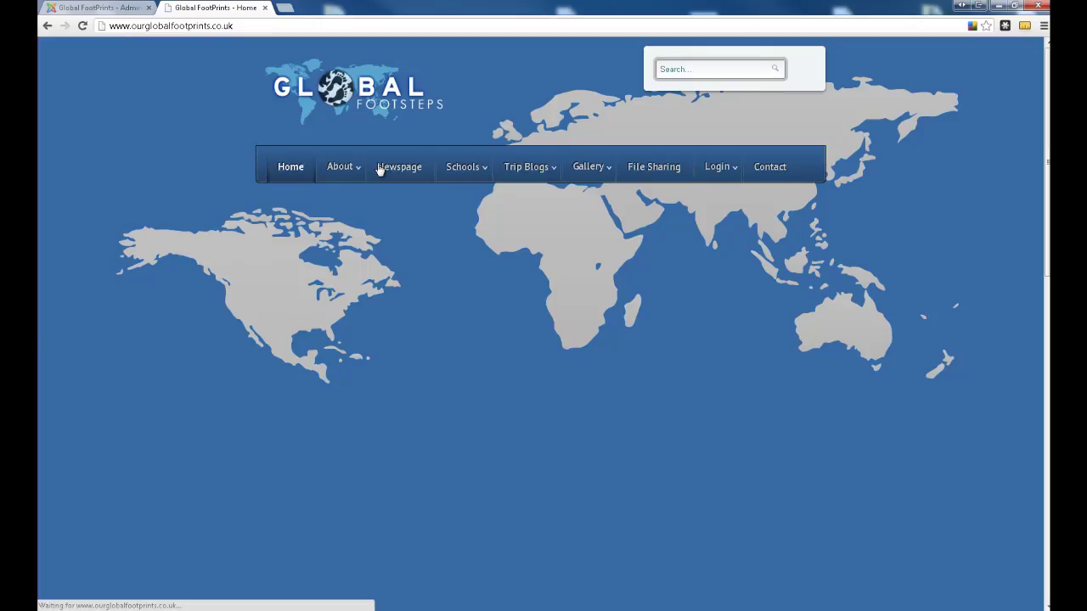
{"action": "scroll", "coordinate": [379, 168], "scroll_direction": "down", "scroll_amount": 2}
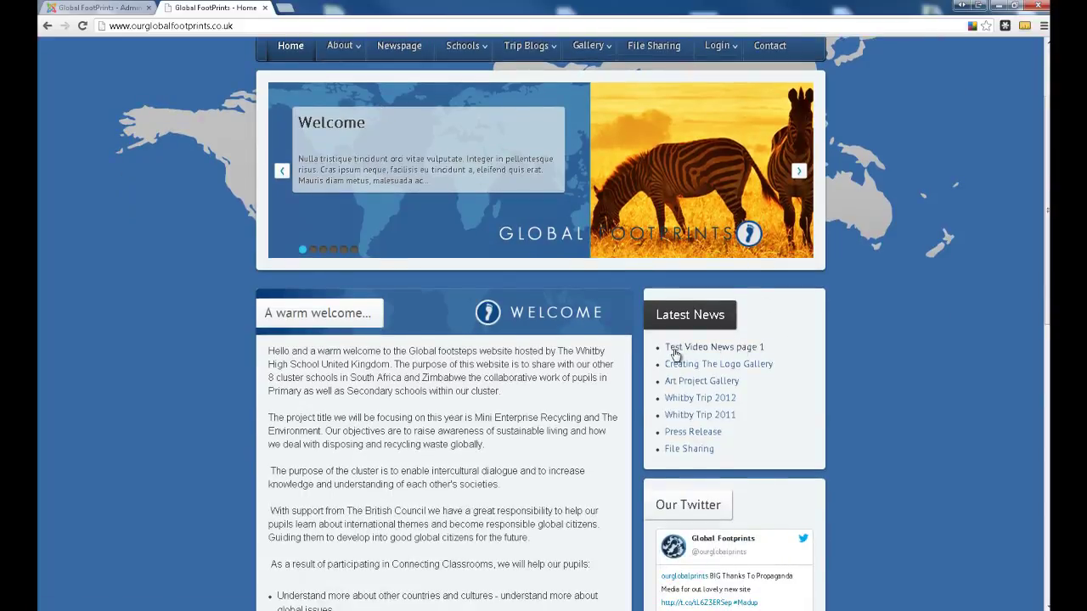
{"action": "scroll", "coordinate": [509, 254], "scroll_direction": "up", "scroll_amount": 2}
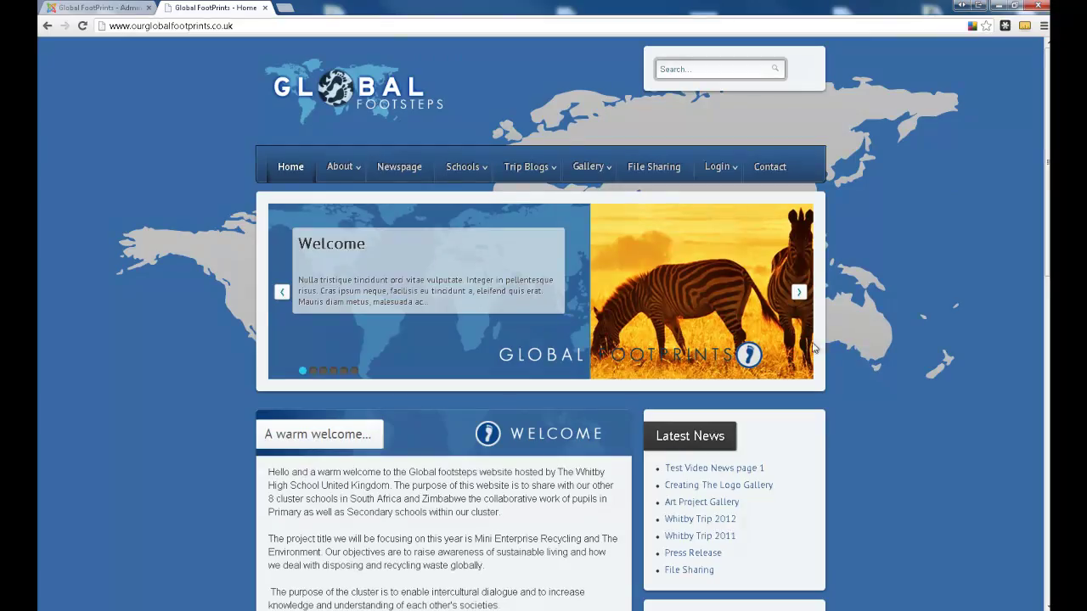
Open the public Newspage and review the new article's text, the press release and the footer headlines.
{"action": "left_click", "coordinate": [391, 166]}
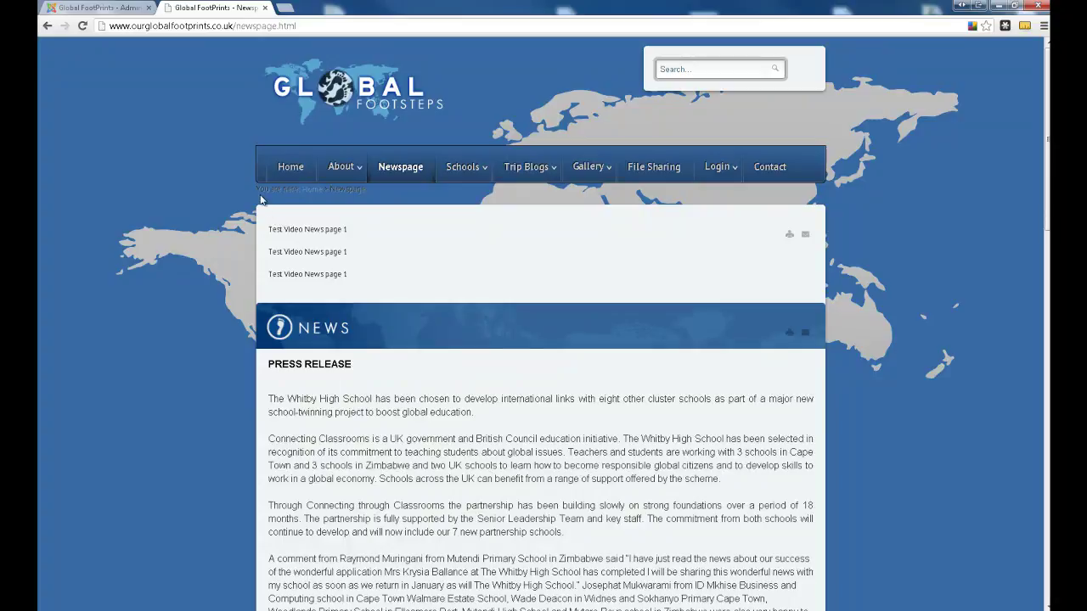
{"action": "scroll", "coordinate": [387, 264], "scroll_direction": "down", "scroll_amount": 3}
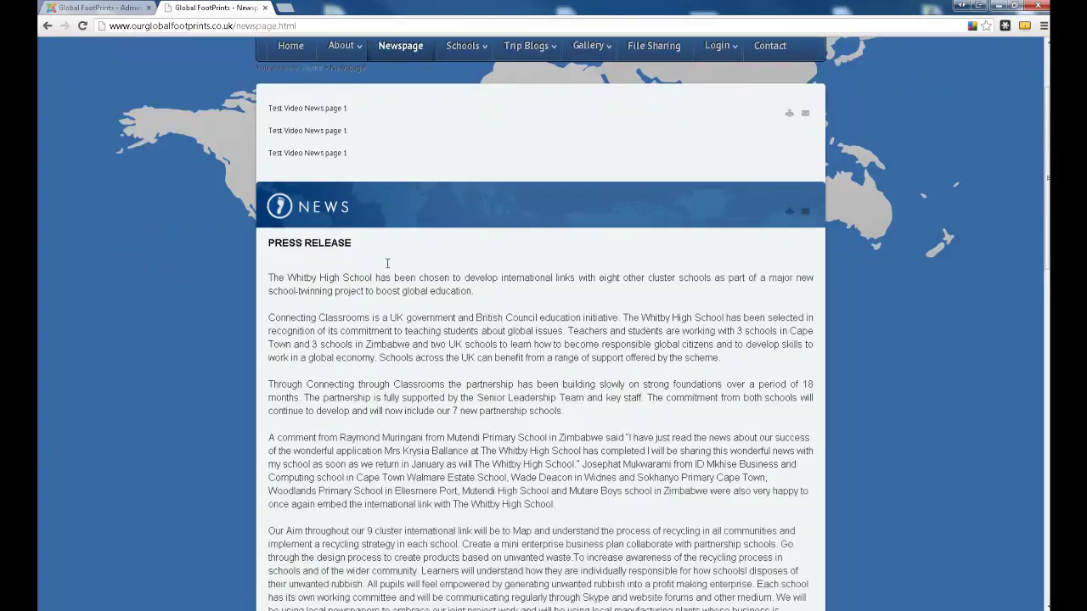
{"action": "scroll", "coordinate": [388, 264], "scroll_direction": "down", "scroll_amount": 15}
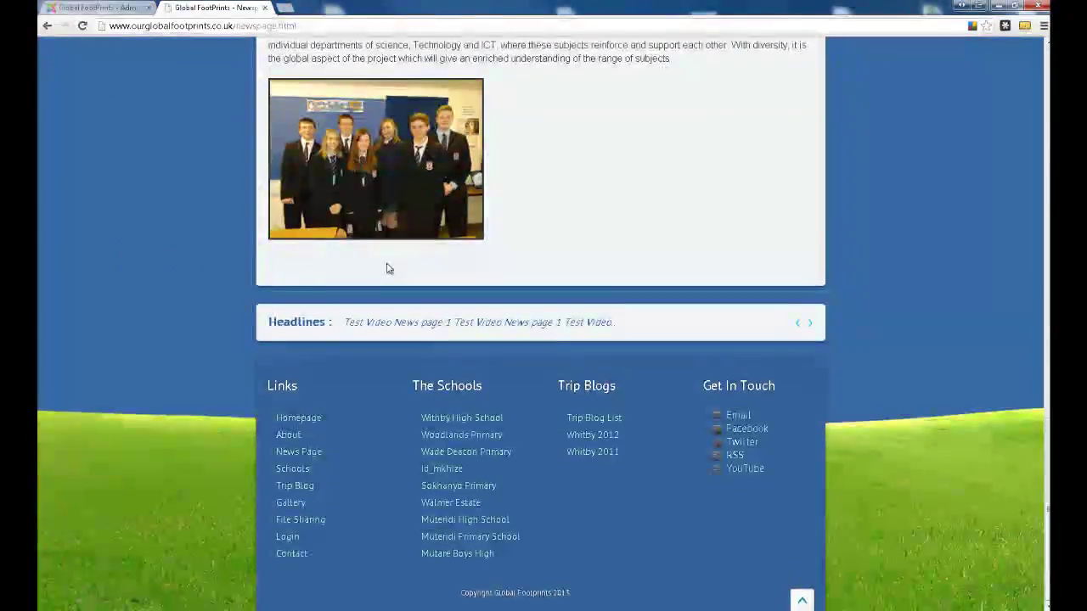
{"action": "scroll", "coordinate": [388, 268], "scroll_direction": "up", "scroll_amount": 15}
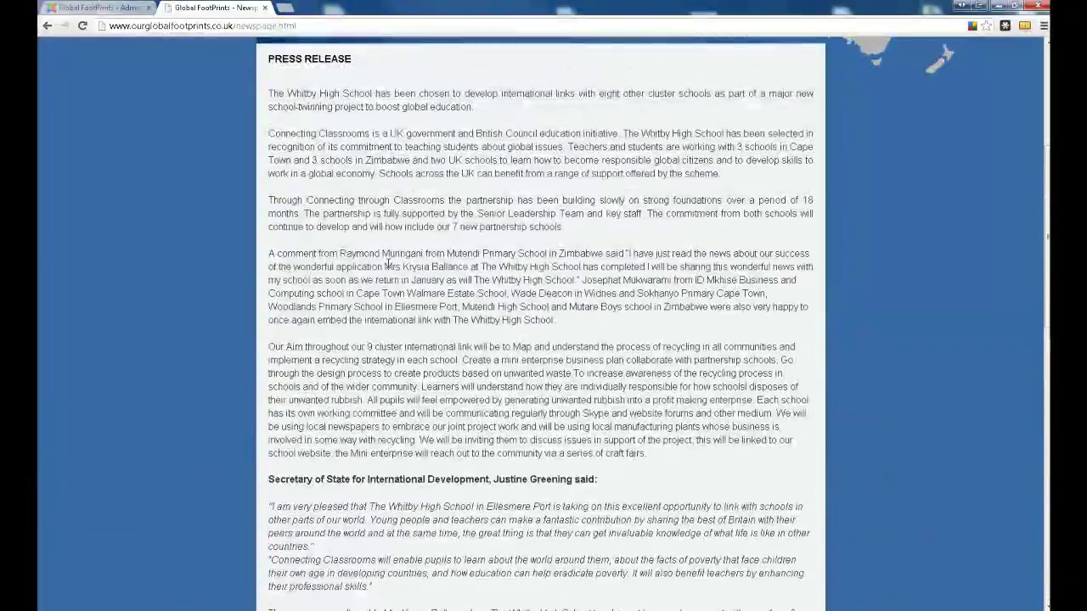
{"action": "scroll", "coordinate": [388, 264], "scroll_direction": "up", "scroll_amount": 3}
{"action": "scroll", "coordinate": [341, 298], "scroll_direction": "up", "scroll_amount": 1}
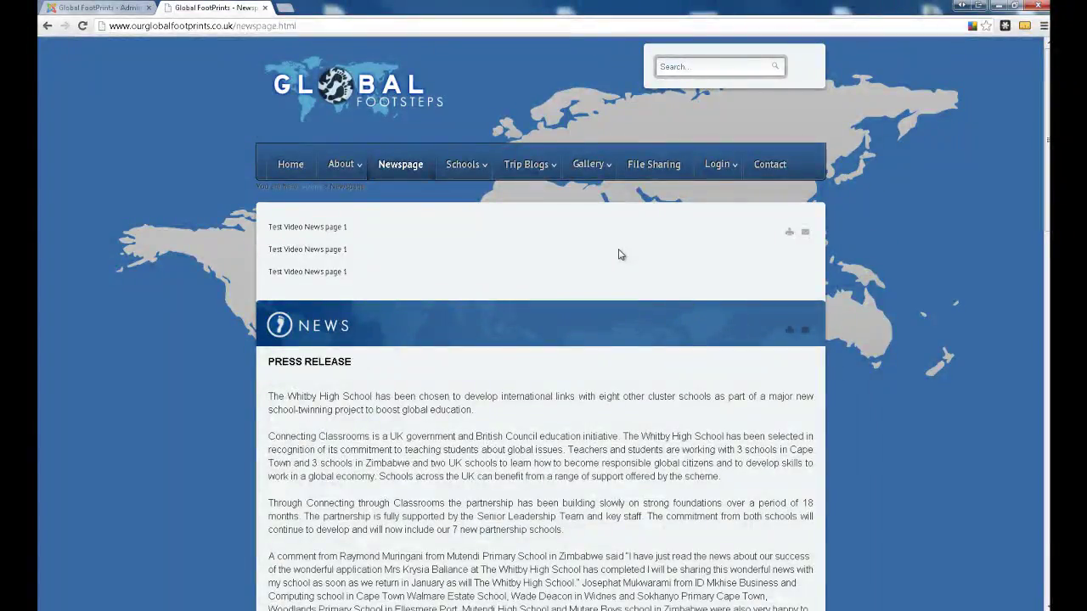
Return to the Joomla administration site and open its main control panel.
{"action": "mouse_move", "coordinate": [531, 164]}
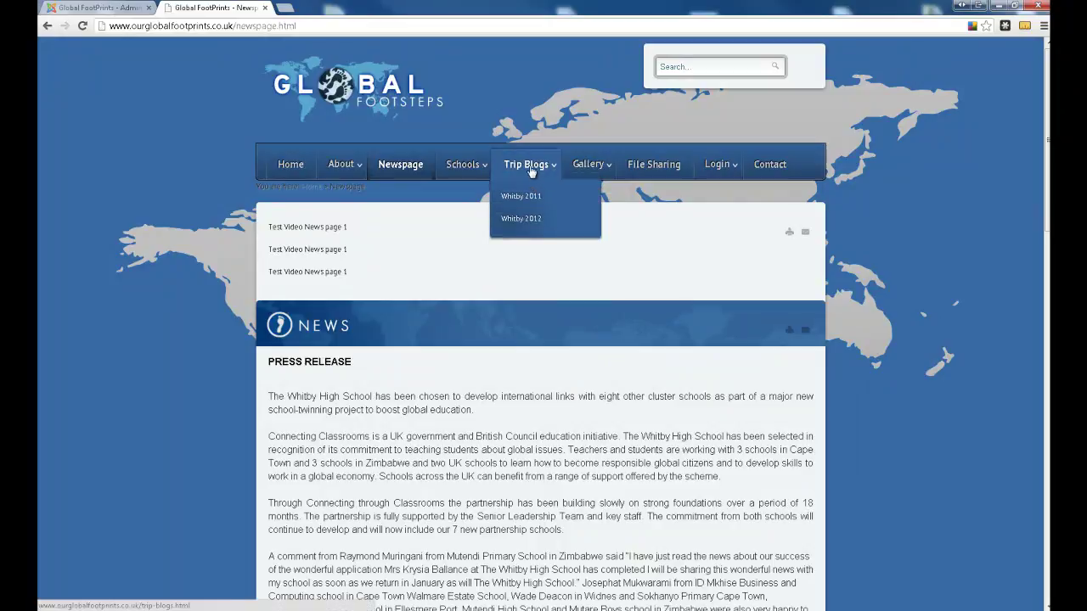
{"action": "left_click", "coordinate": [98, 7]}
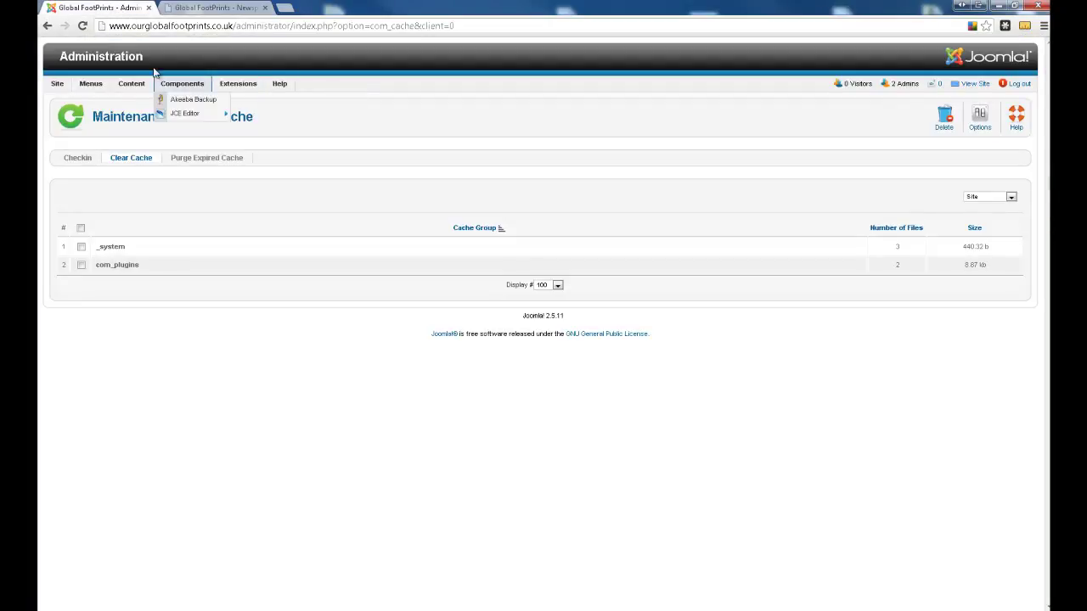
{"action": "left_click", "coordinate": [80, 59]}
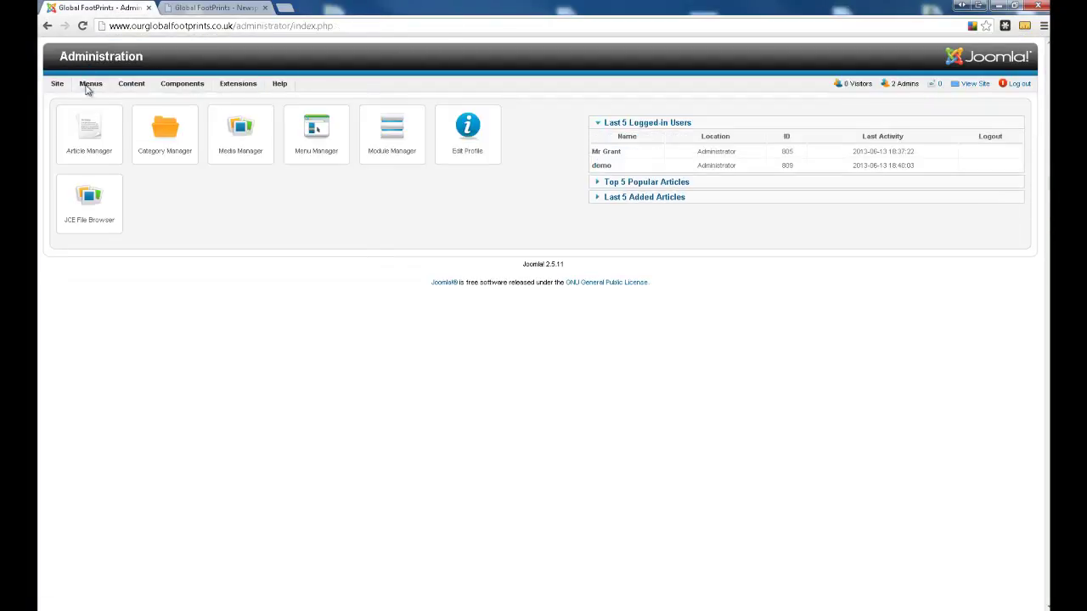
{"action": "mouse_move", "coordinate": [91, 84]}
{"action": "left_click", "coordinate": [100, 119]}
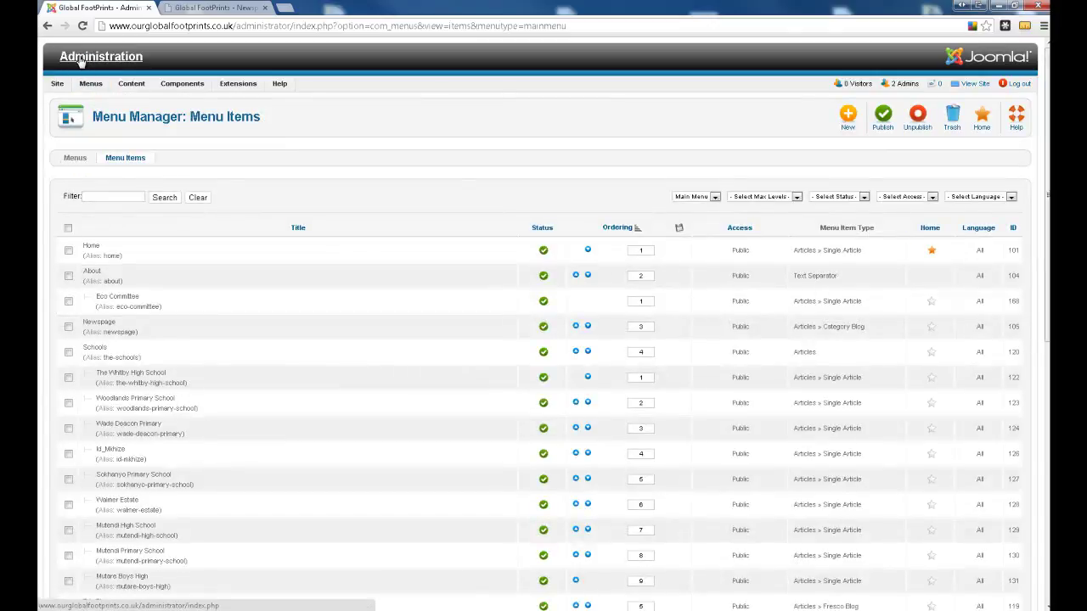
{"action": "left_click", "coordinate": [81, 60]}
Create a new article titled "Test video Trip Blog 1" and assign it to the Trip Blog category.
{"action": "left_click", "coordinate": [93, 138]}
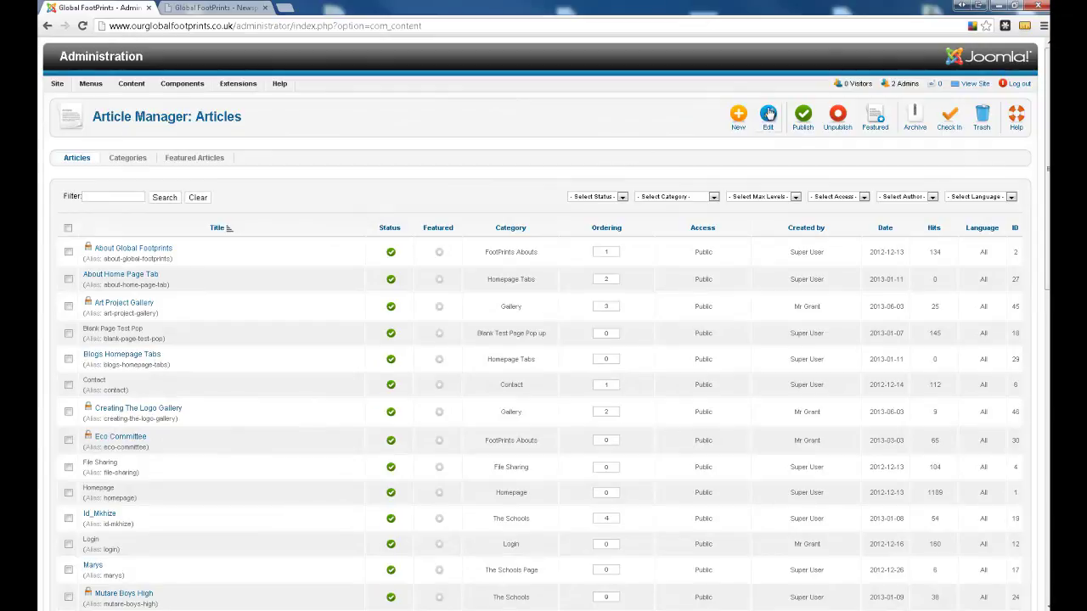
{"action": "left_click", "coordinate": [739, 124]}
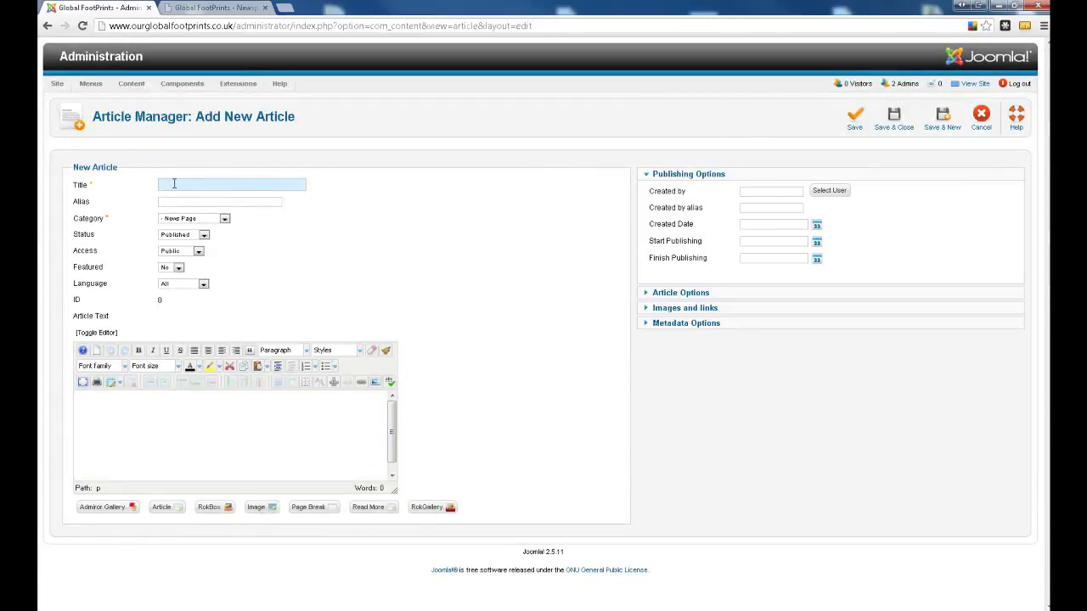
{"action": "type", "text": "Tes"}
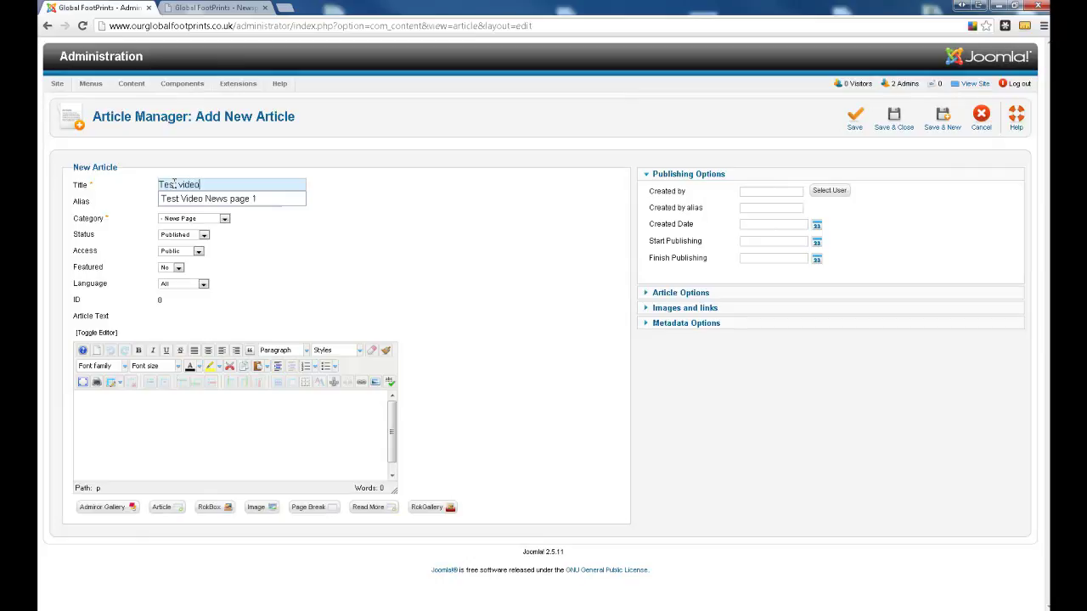
{"action": "type", "text": "t video Trip Blog 1"}
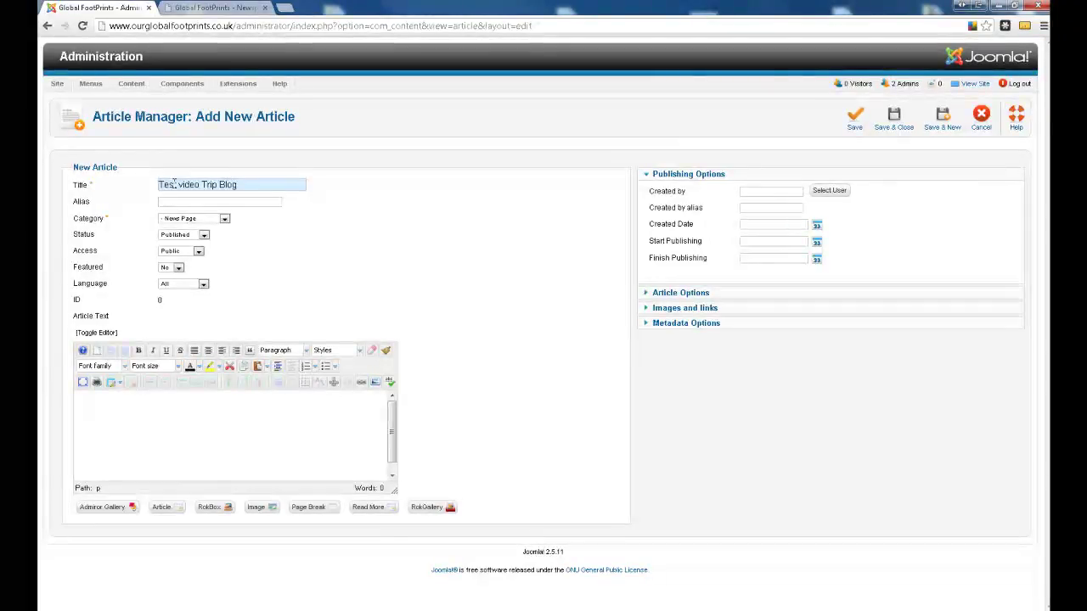
{"action": "left_click", "coordinate": [198, 222]}
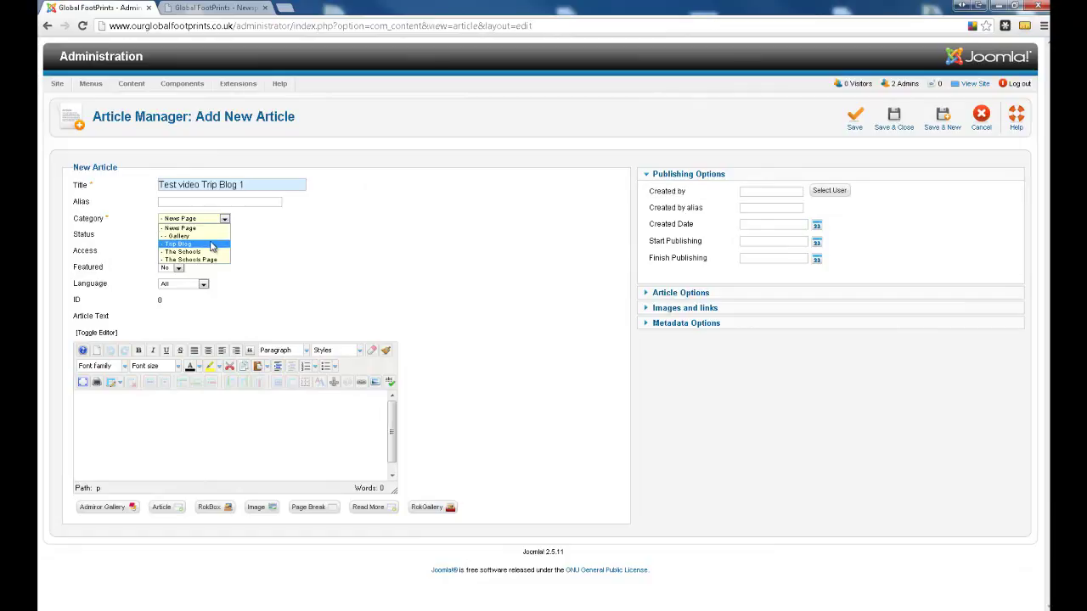
{"action": "left_click", "coordinate": [213, 246]}
Copy the article title into the article text as three separate lines, leaving a blank line after the first.
{"action": "left_click_drag", "start_coordinate": [246, 185], "coordinate": [134, 184]}
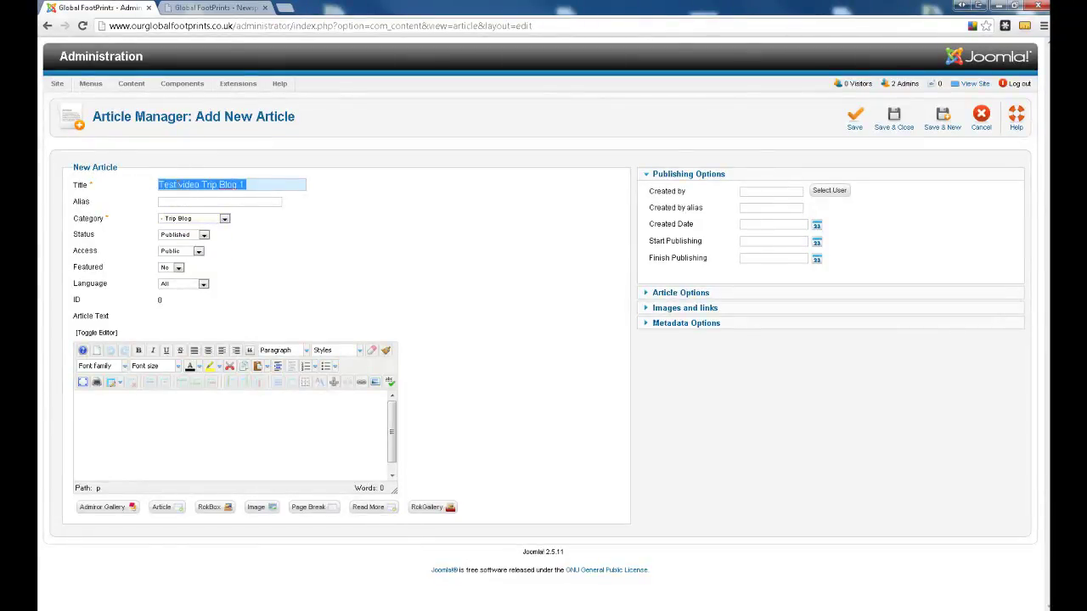
{"action": "right_click", "coordinate": [176, 184]}
{"action": "left_click", "coordinate": [219, 259]}
{"action": "left_click", "coordinate": [218, 425]}
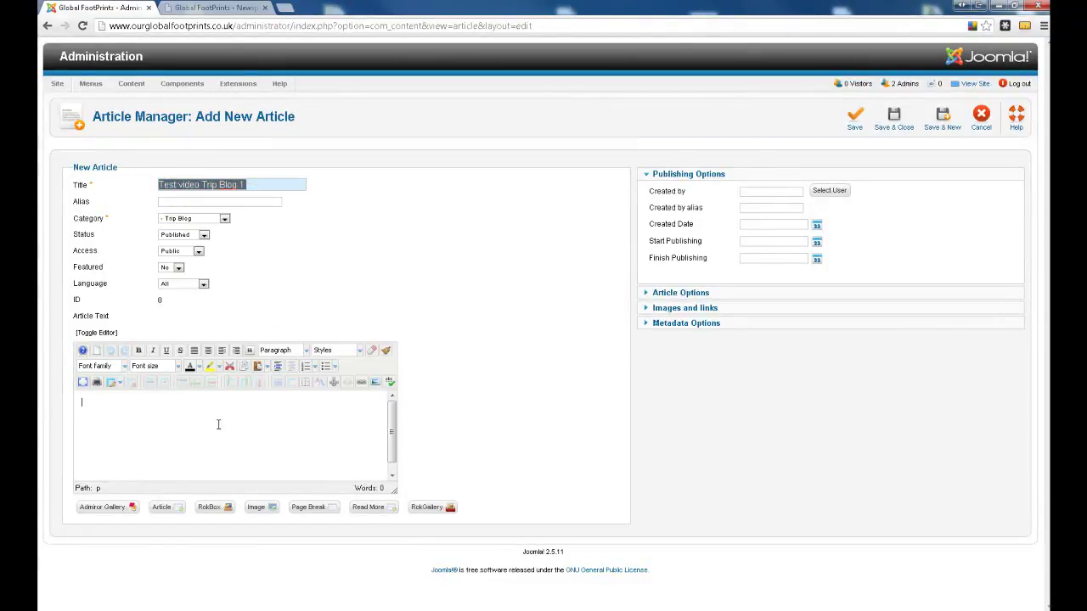
{"action": "key", "text": "ctrl+v"}
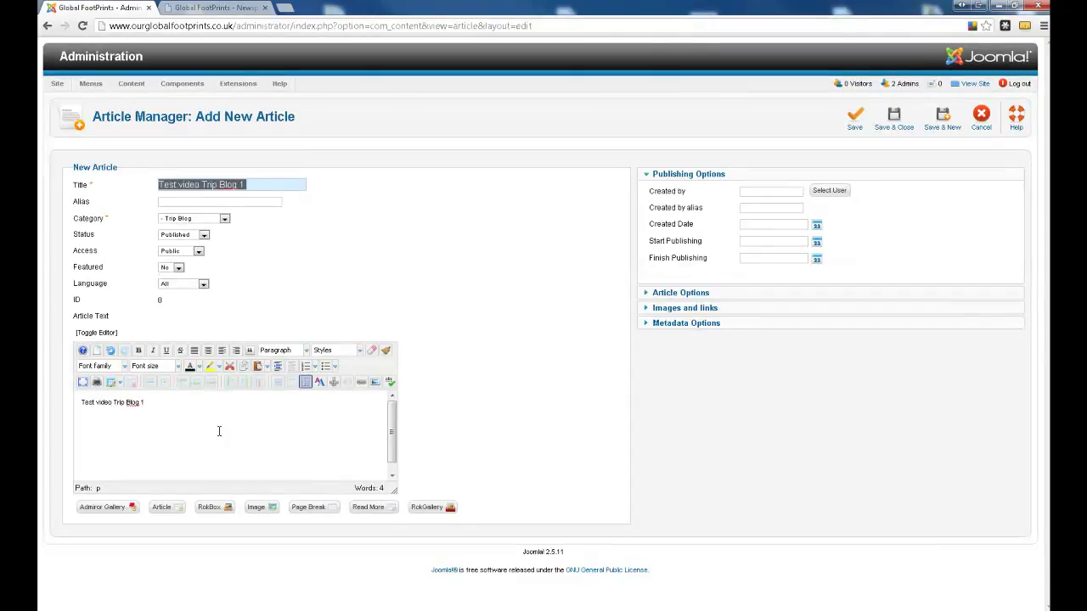
{"action": "key", "text": "ctrl+v"}
{"action": "key", "text": "Return"}
{"action": "key", "text": "ctrl+v"}
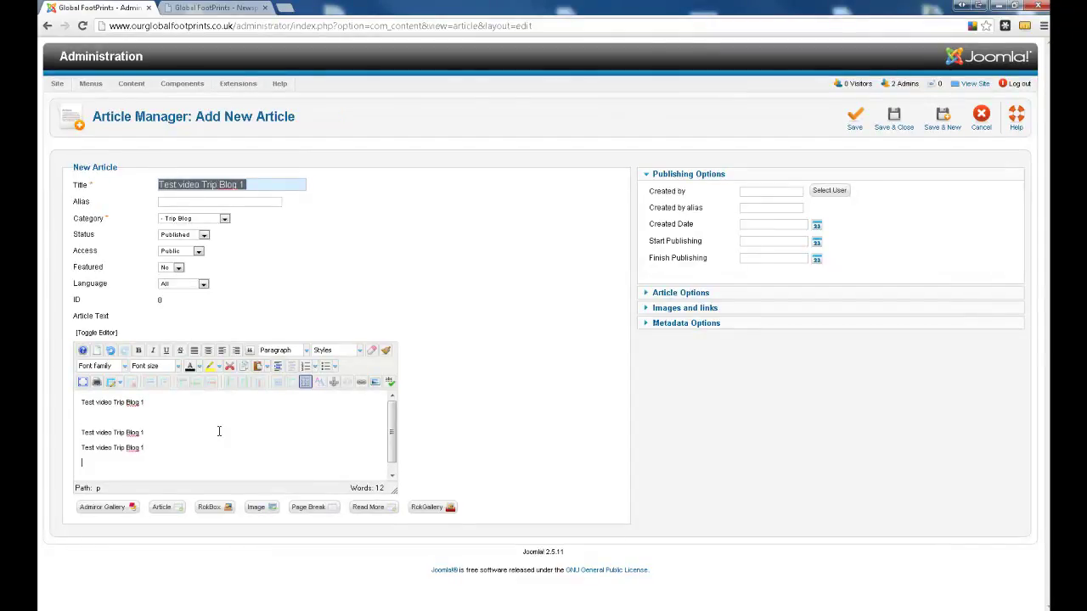
Format the first line of the article text as Heading 1, then save and close the article.
{"action": "left_click_drag", "start_coordinate": [145, 403], "coordinate": [49, 404]}
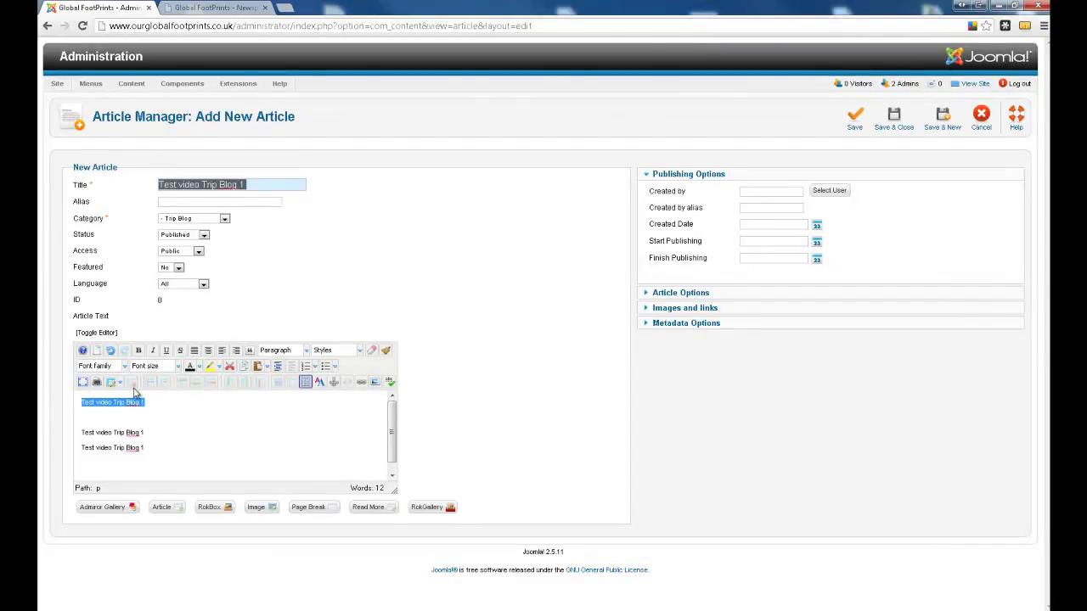
{"action": "left_click", "coordinate": [274, 351]}
{"action": "left_click", "coordinate": [295, 424]}
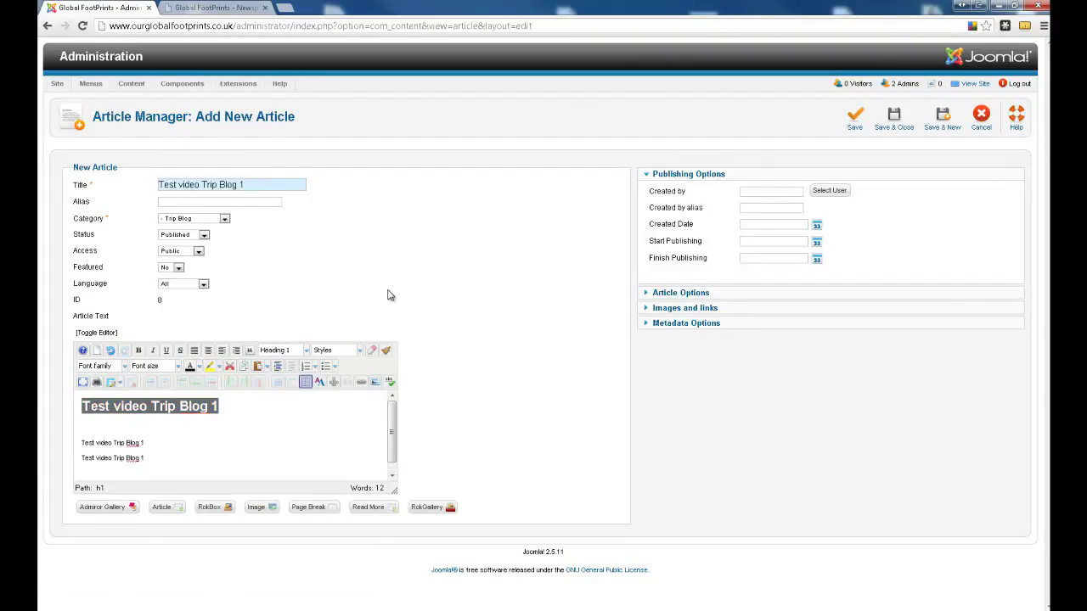
{"action": "left_click", "coordinate": [893, 126]}
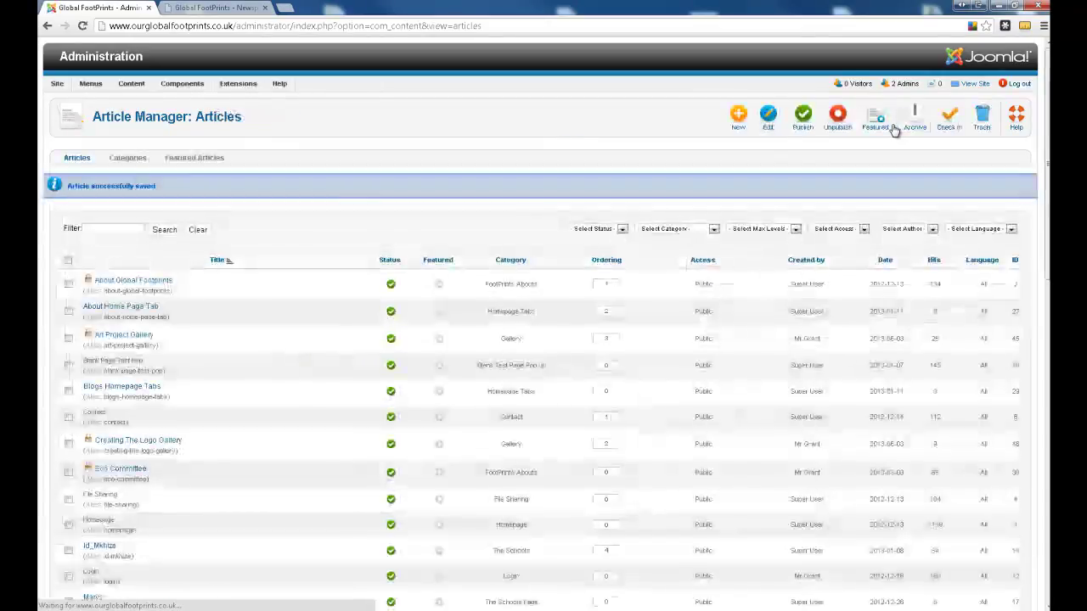
Clear the site cache again by deleting every cache group after saving the trip blog article.
{"action": "mouse_move", "coordinate": [57, 83]}
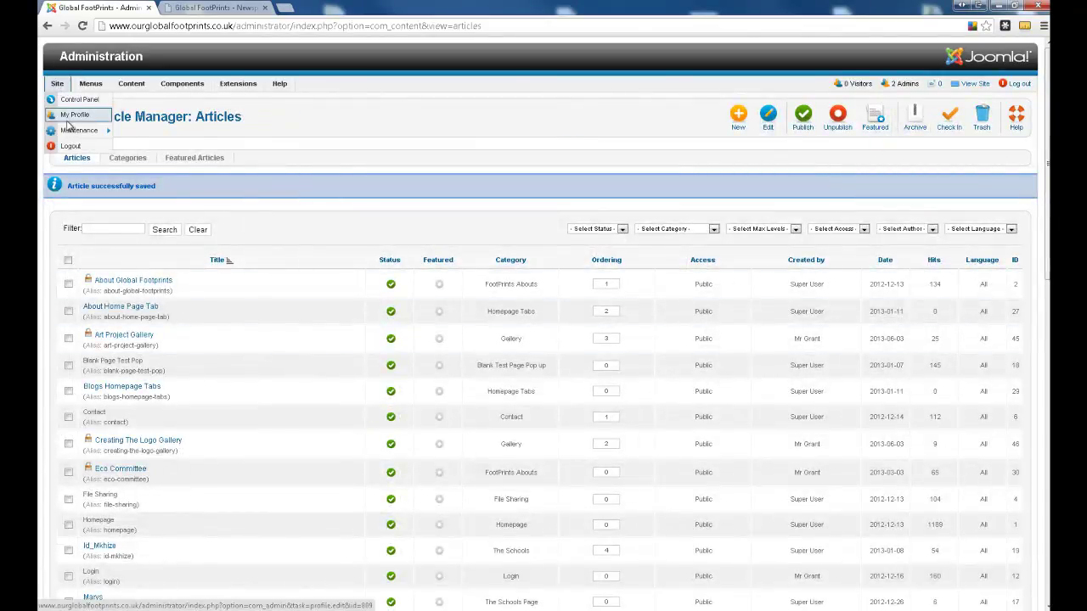
{"action": "mouse_move", "coordinate": [71, 132]}
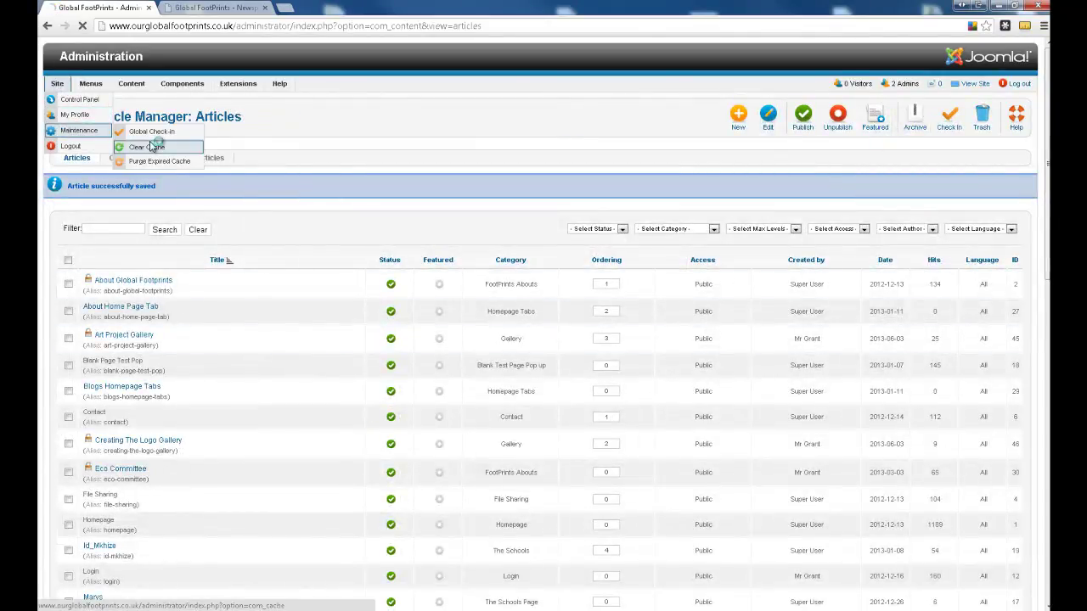
{"action": "left_click", "coordinate": [151, 146]}
{"action": "left_click", "coordinate": [85, 228]}
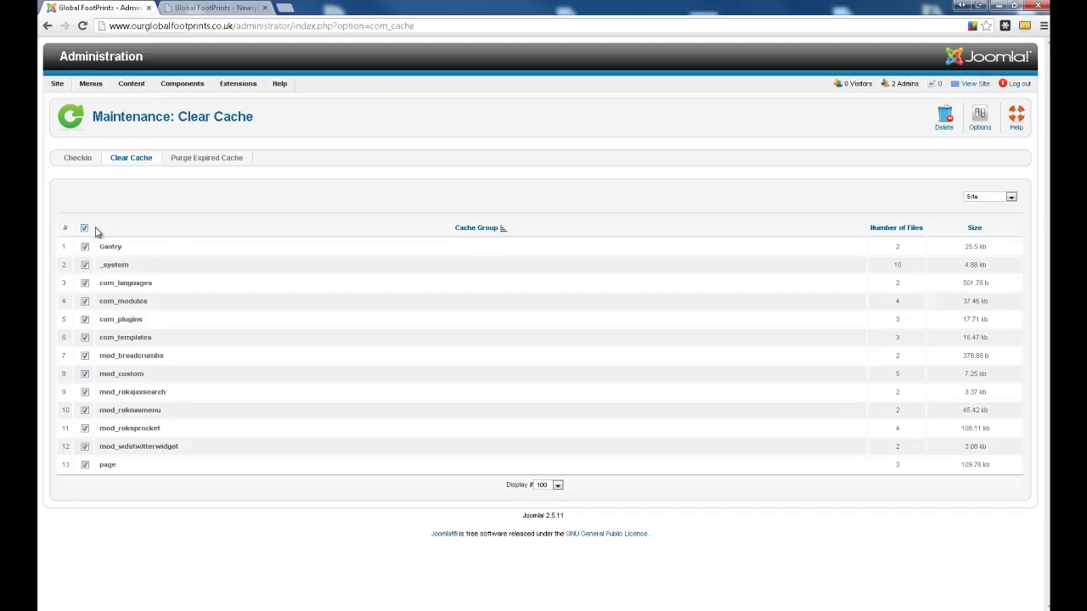
{"action": "left_click", "coordinate": [950, 123]}
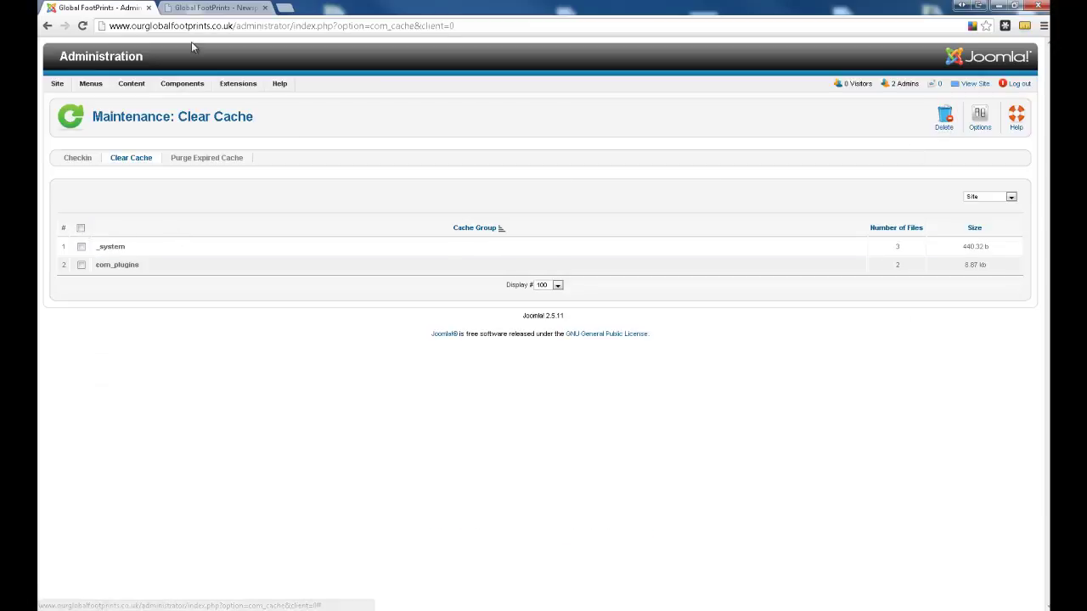
Switch to the public site, reload it and check the home page's Latest News list for the trip blog article.
{"action": "left_click", "coordinate": [202, 9]}
{"action": "left_click", "coordinate": [83, 26]}
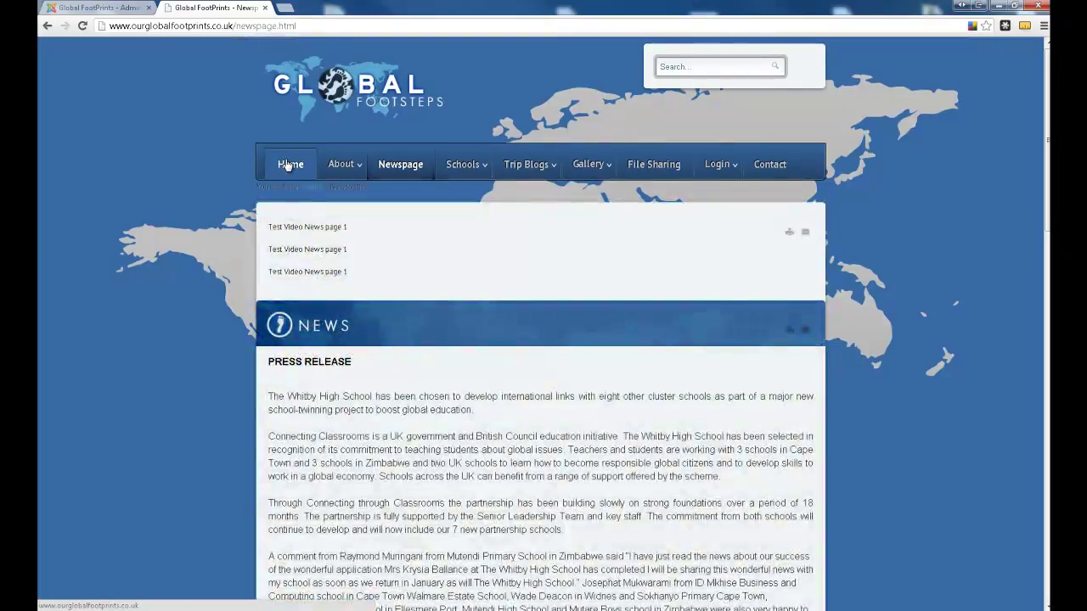
{"action": "left_click", "coordinate": [287, 164]}
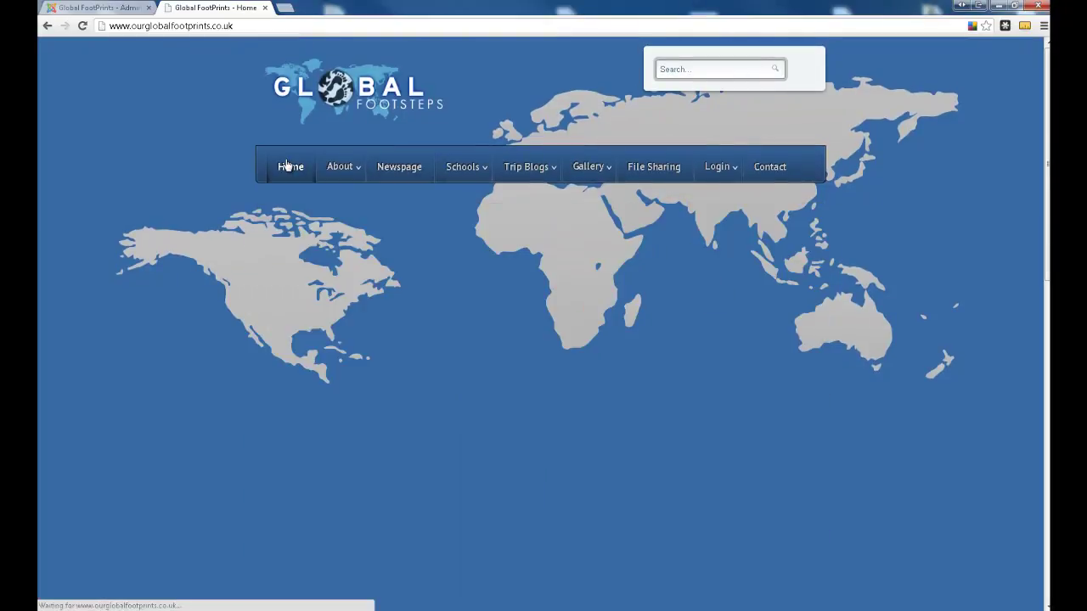
{"action": "scroll", "coordinate": [340, 204], "scroll_direction": "down", "scroll_amount": 2}
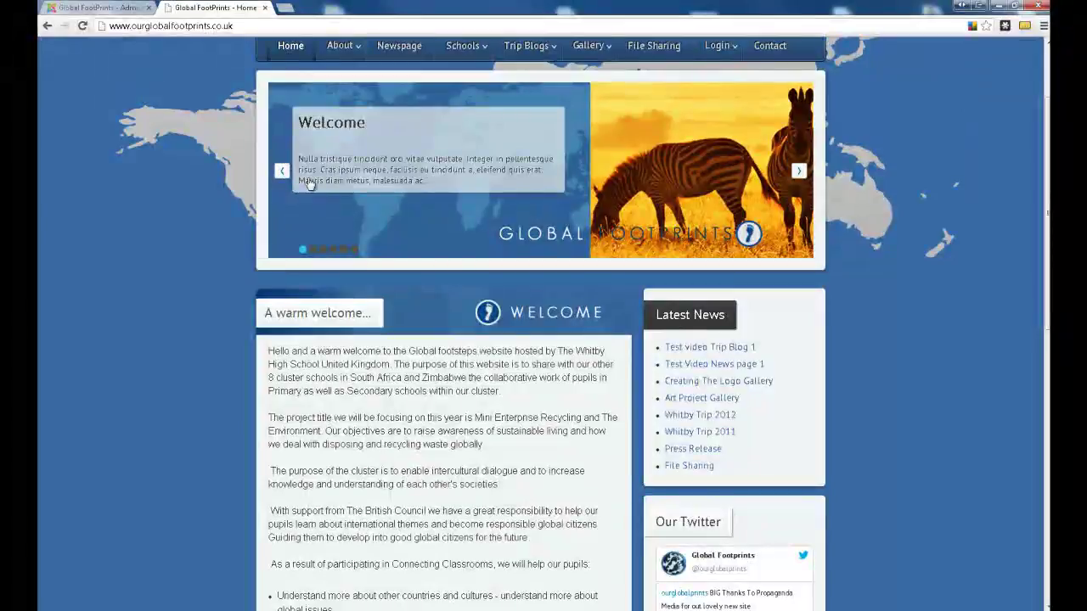
{"action": "scroll", "coordinate": [371, 230], "scroll_direction": "up", "scroll_amount": 2}
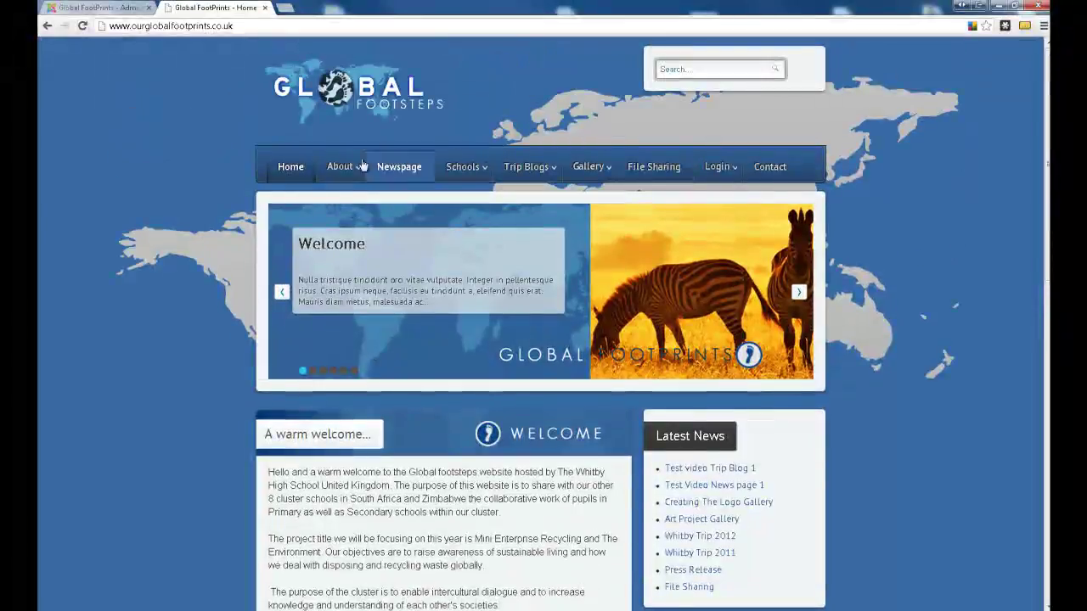
{"action": "scroll", "coordinate": [348, 165], "scroll_direction": "down", "scroll_amount": 1}
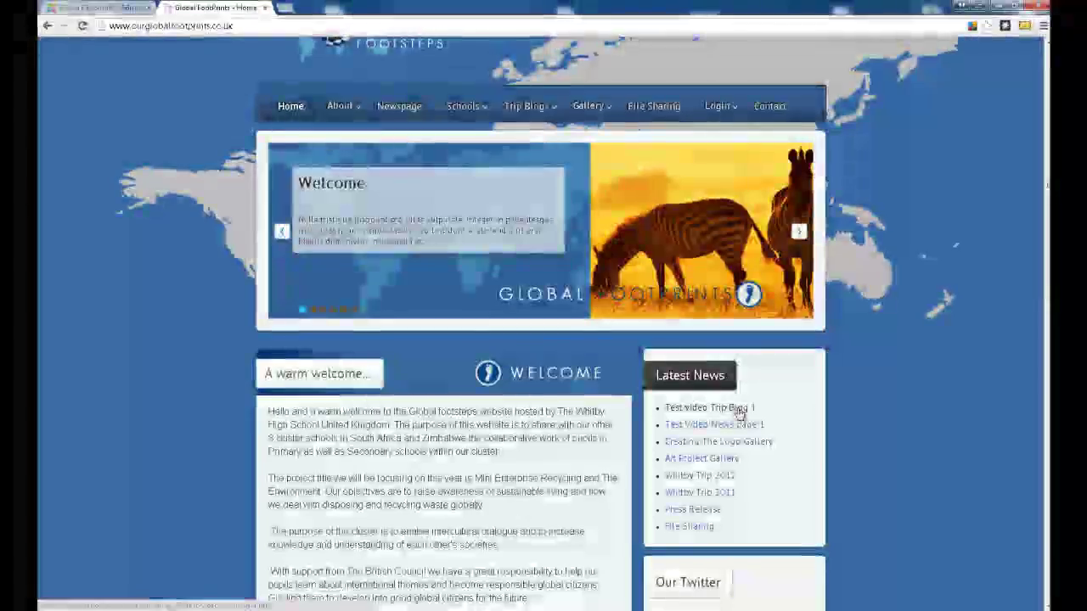
Open the public Trip Blogs page and review its submenu entries, the new article and the older posts down to the footer.
{"action": "mouse_move", "coordinate": [544, 115]}
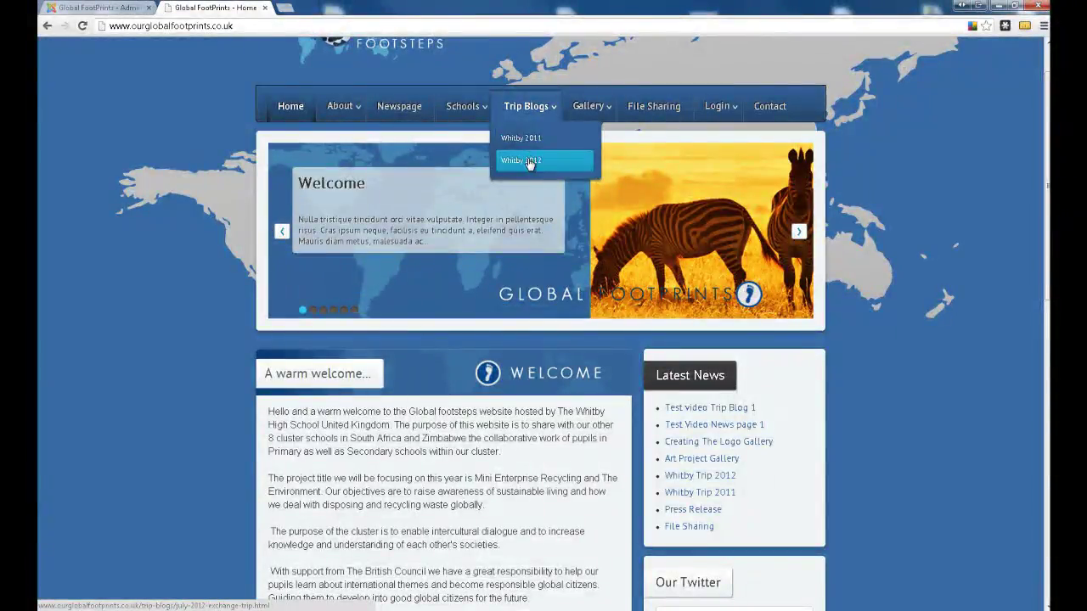
{"action": "left_click", "coordinate": [514, 112]}
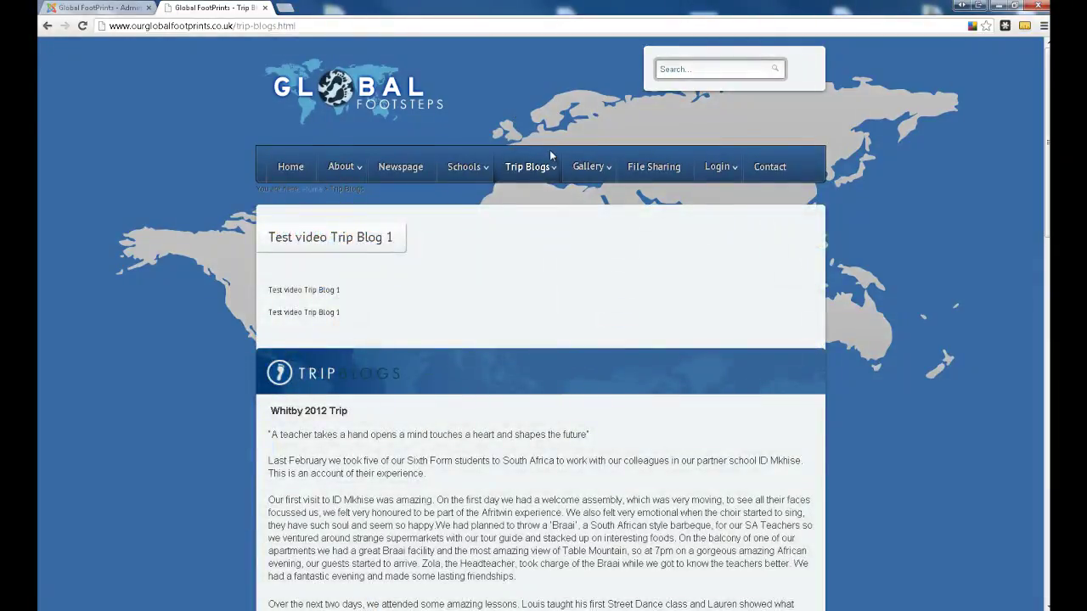
{"action": "mouse_move", "coordinate": [524, 167]}
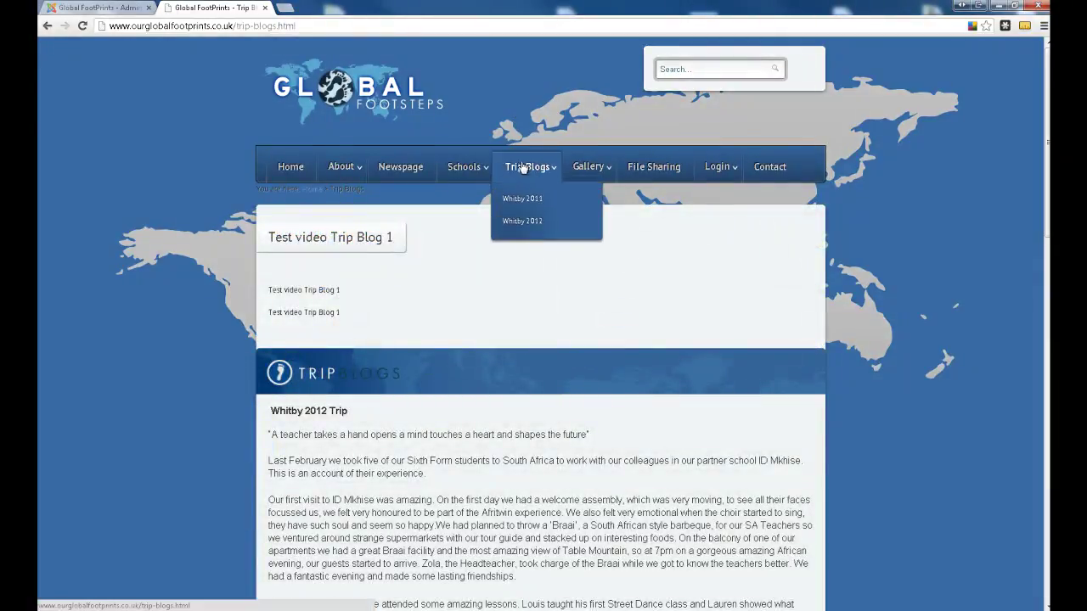
{"action": "scroll", "coordinate": [544, 187], "scroll_direction": "down", "scroll_amount": 3}
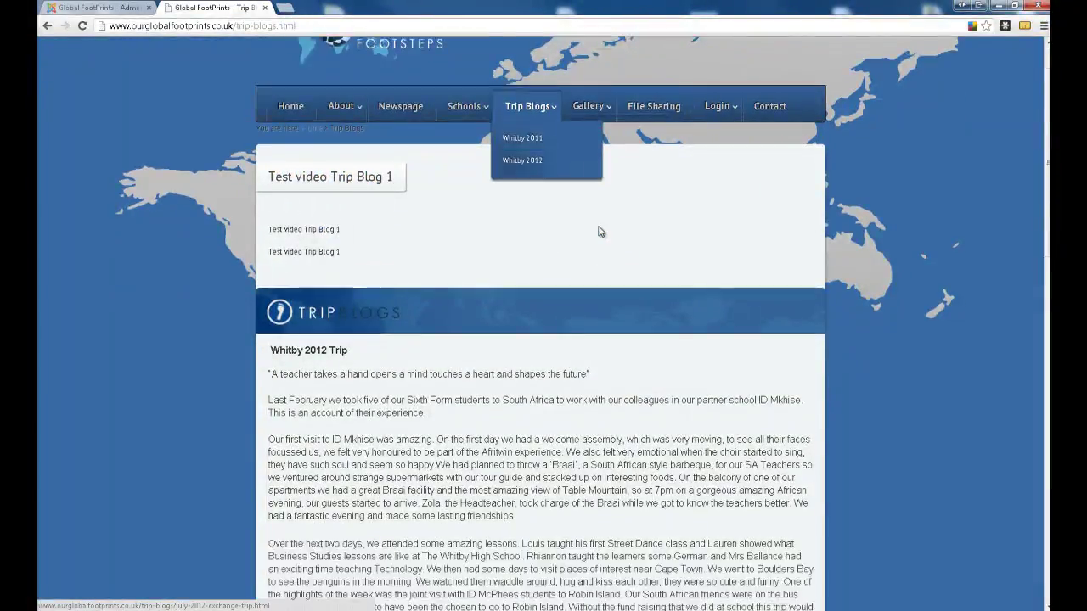
{"action": "scroll", "coordinate": [599, 233], "scroll_direction": "down", "scroll_amount": 15}
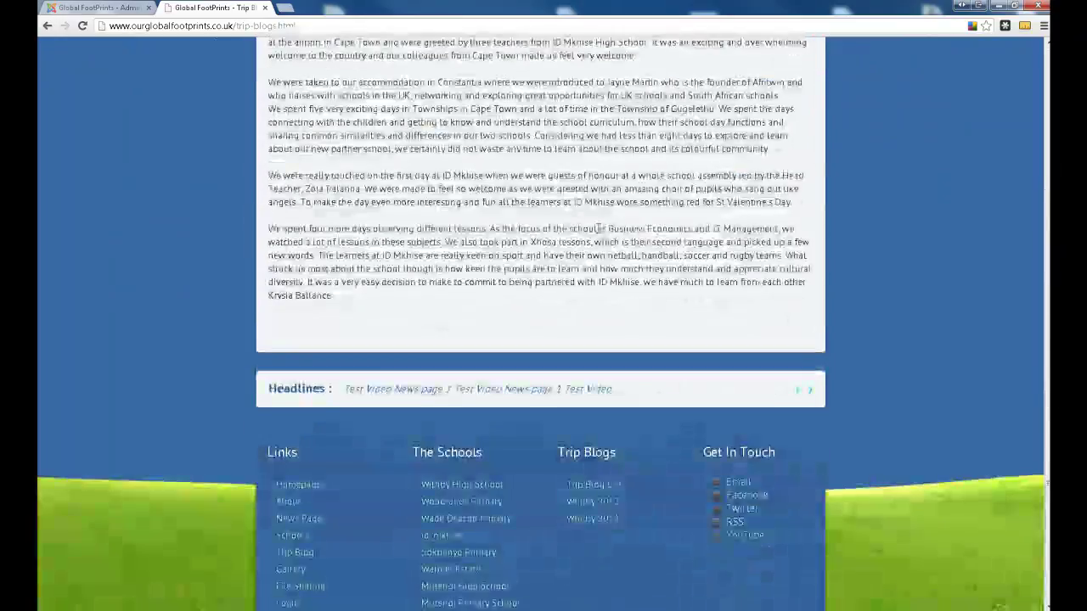
{"action": "scroll", "coordinate": [599, 233], "scroll_direction": "up", "scroll_amount": 12}
{"action": "scroll", "coordinate": [597, 231], "scroll_direction": "up", "scroll_amount": 6}
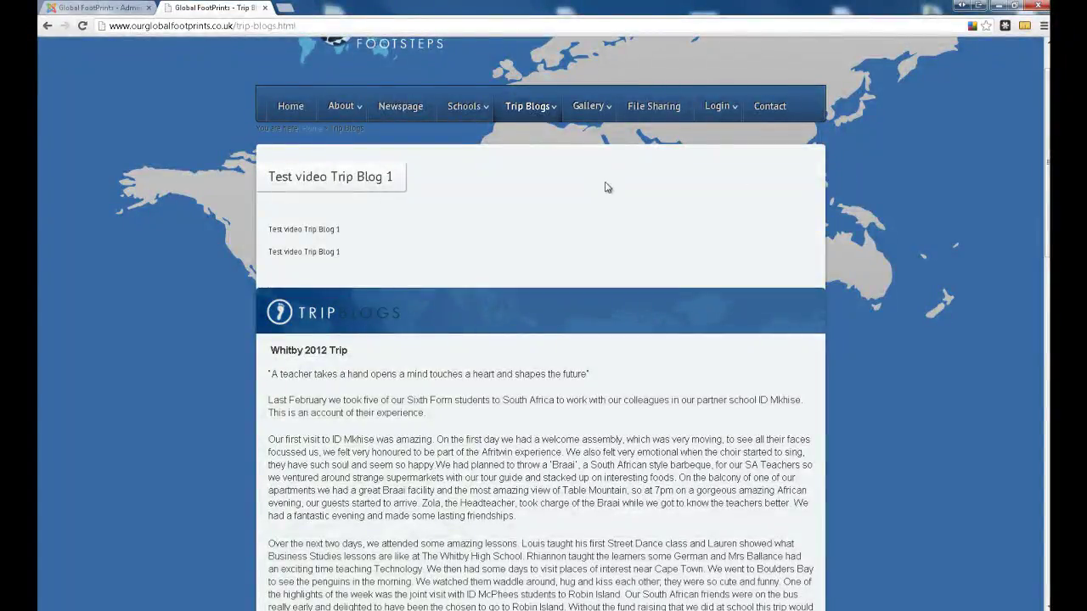
{"action": "scroll", "coordinate": [478, 271], "scroll_direction": "up", "scroll_amount": 1}
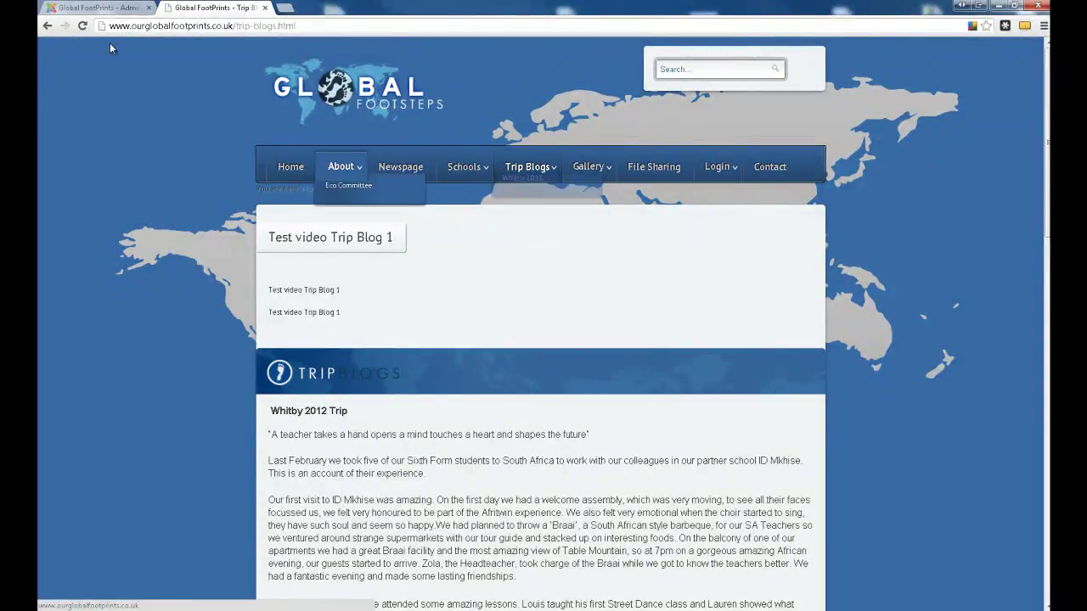
Return to the Joomla administration site and start a new Main Menu item with the menu item type Single Article.
{"action": "left_click", "coordinate": [95, 9]}
{"action": "left_click", "coordinate": [95, 61]}
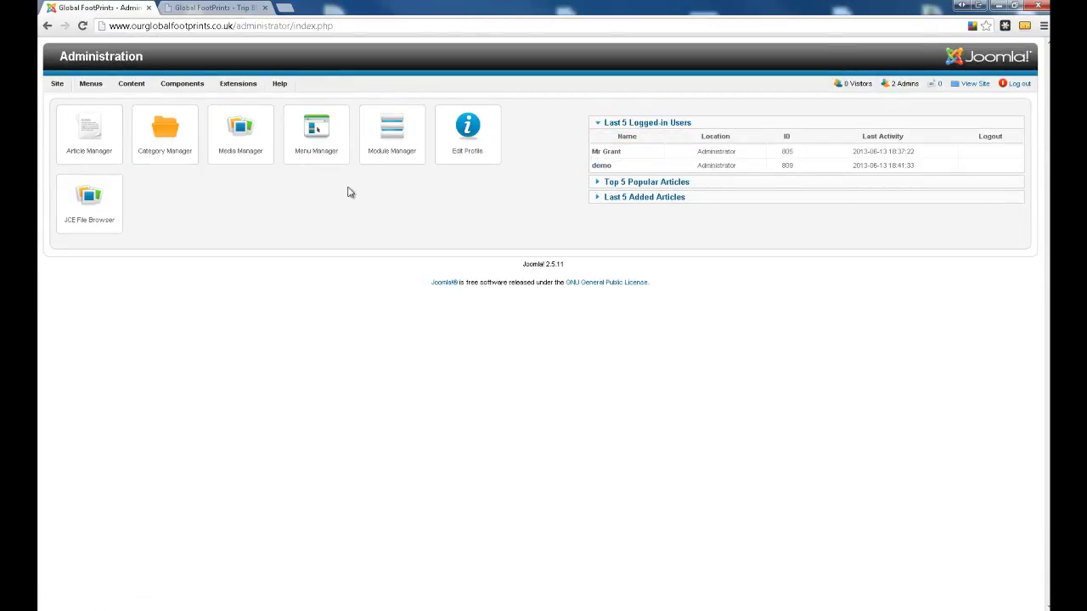
{"action": "left_click", "coordinate": [322, 136]}
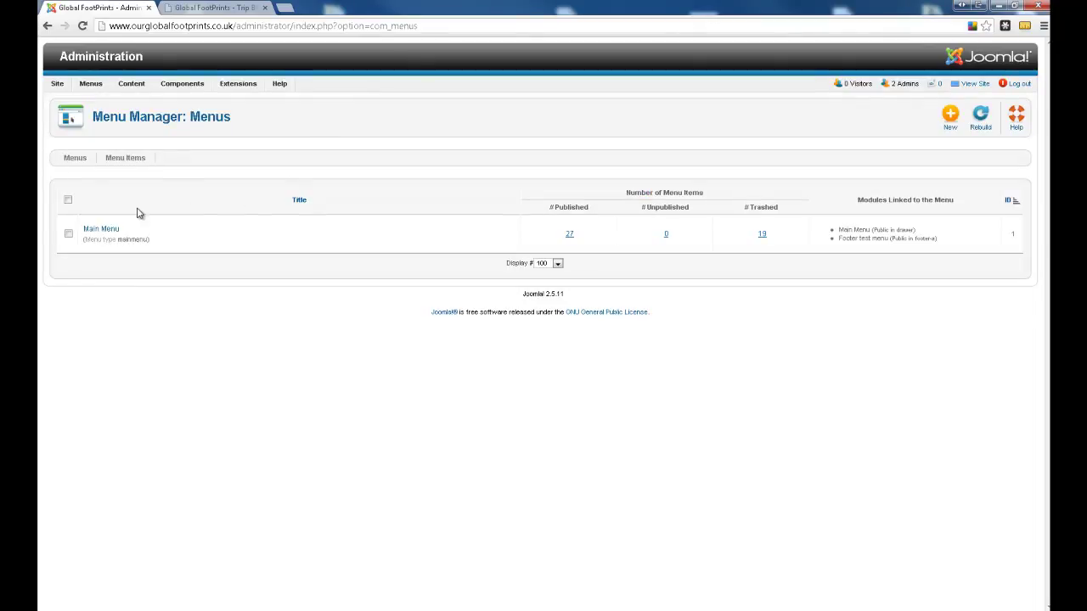
{"action": "left_click", "coordinate": [109, 229]}
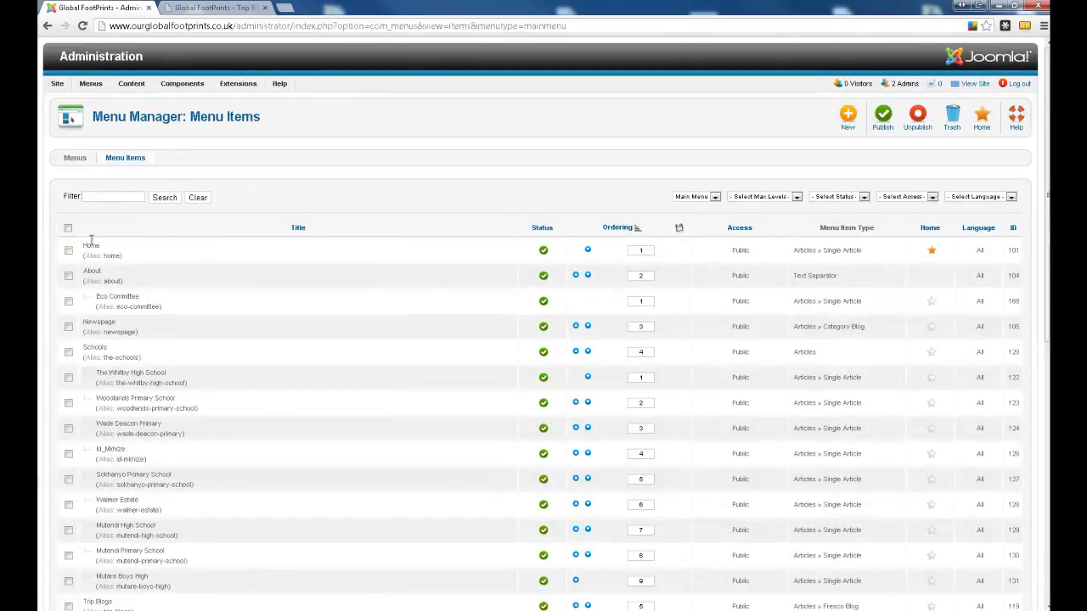
{"action": "left_click", "coordinate": [846, 119]}
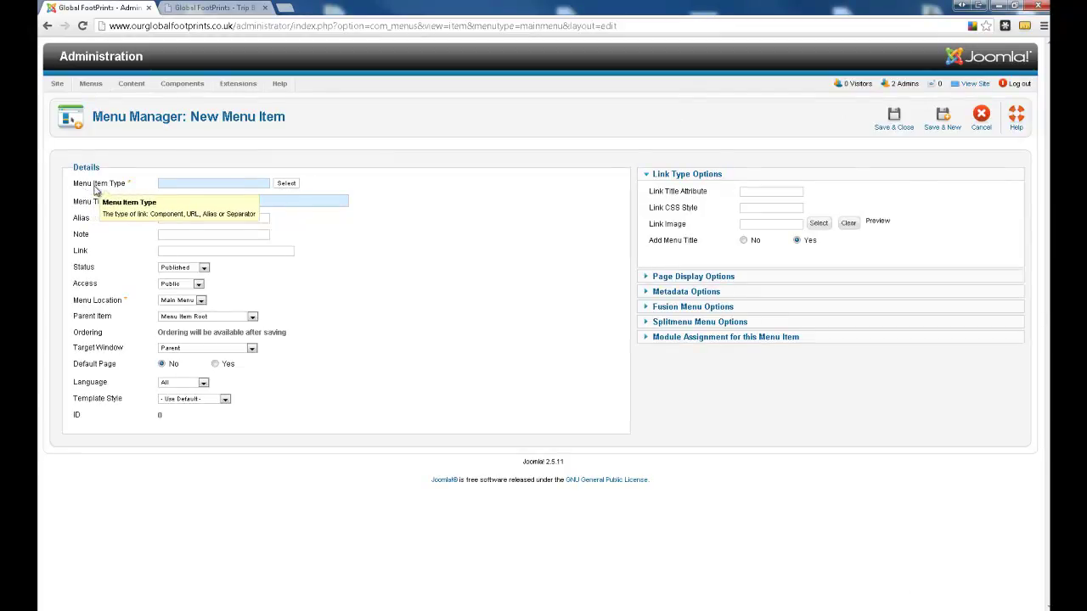
{"action": "left_click", "coordinate": [287, 185]}
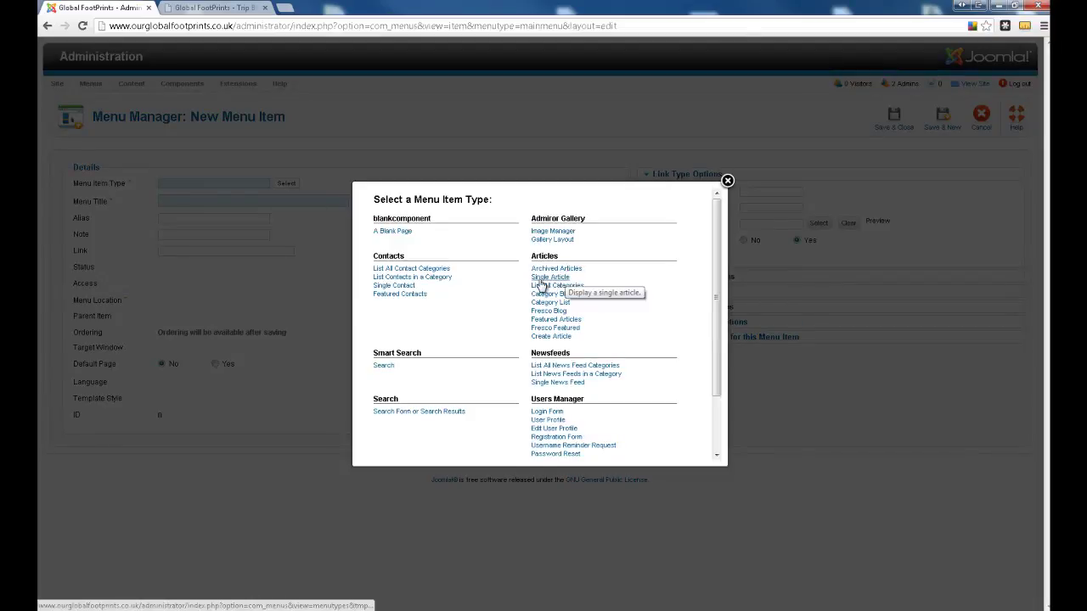
{"action": "left_click", "coordinate": [542, 278]}
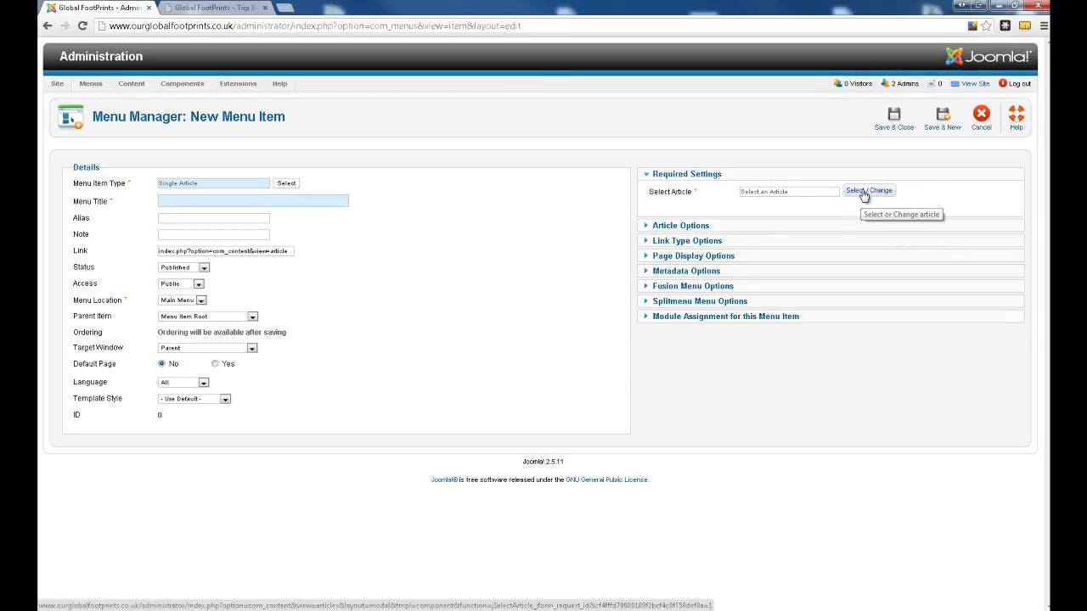
Filter the article list by the Trip Blog category and choose Test video Trip Blog 1 as the menu item's article.
{"action": "left_click", "coordinate": [863, 195]}
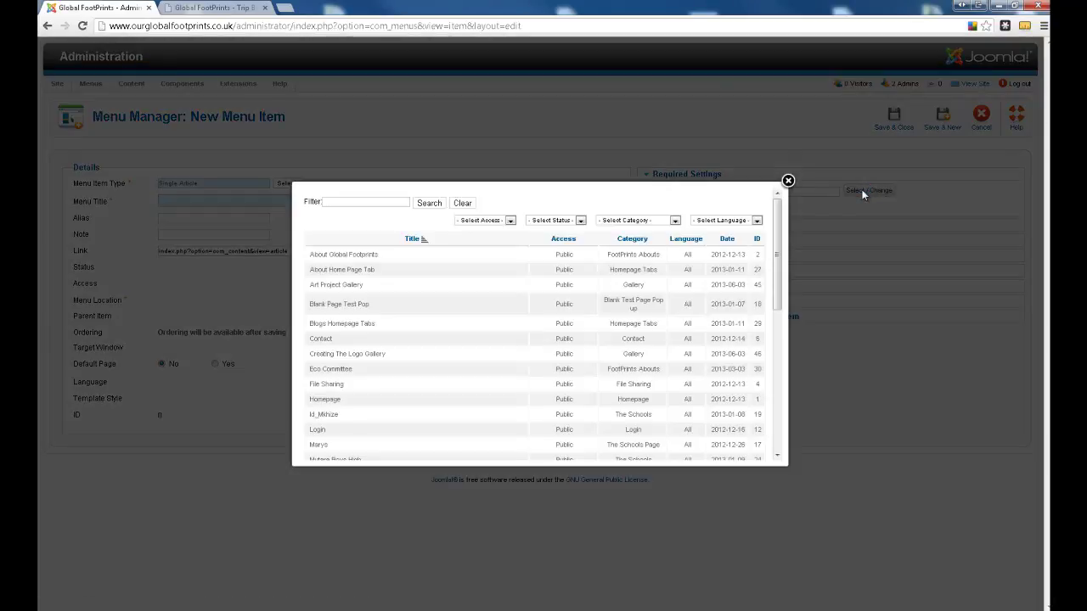
{"action": "left_click", "coordinate": [628, 221]}
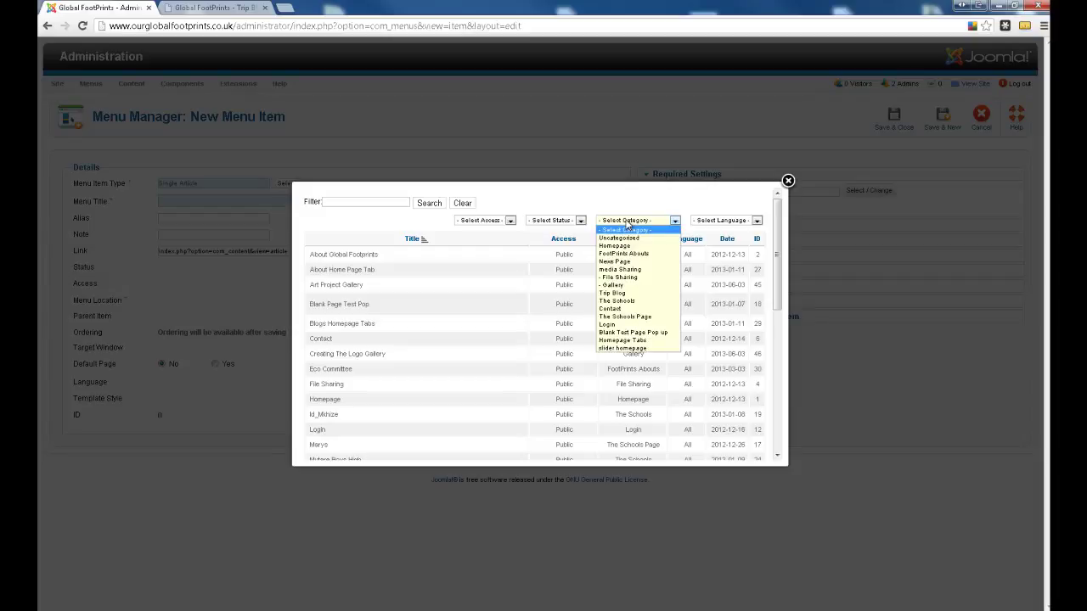
{"action": "left_click", "coordinate": [635, 294]}
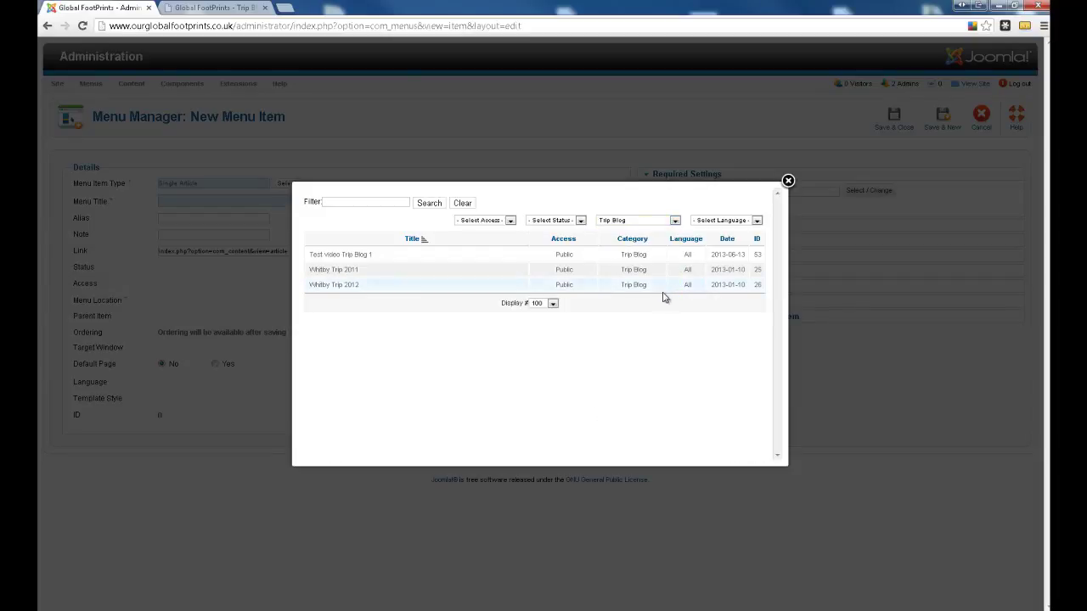
{"action": "left_click", "coordinate": [346, 256]}
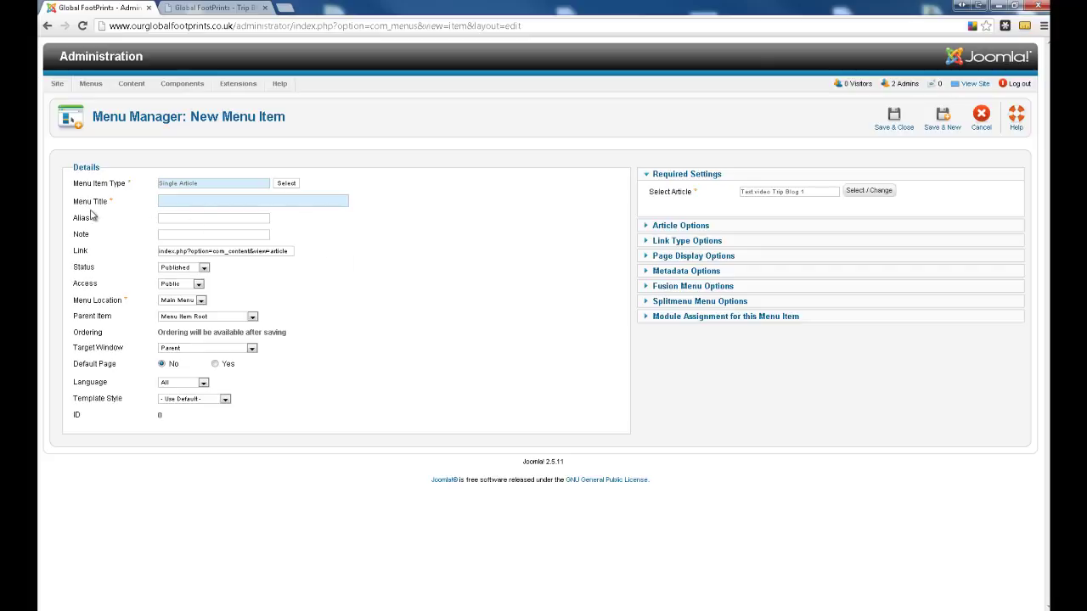
Set the menu title to Test video Trip Blog 1.
{"action": "left_click", "coordinate": [168, 200]}
{"action": "type", "text": "Te"}
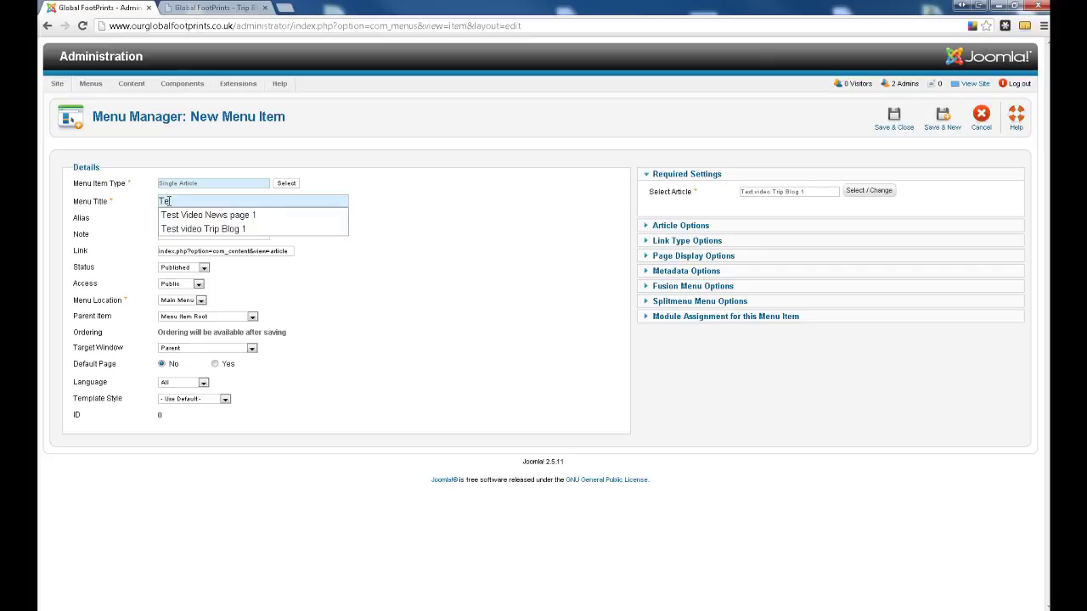
{"action": "left_click", "coordinate": [209, 230]}
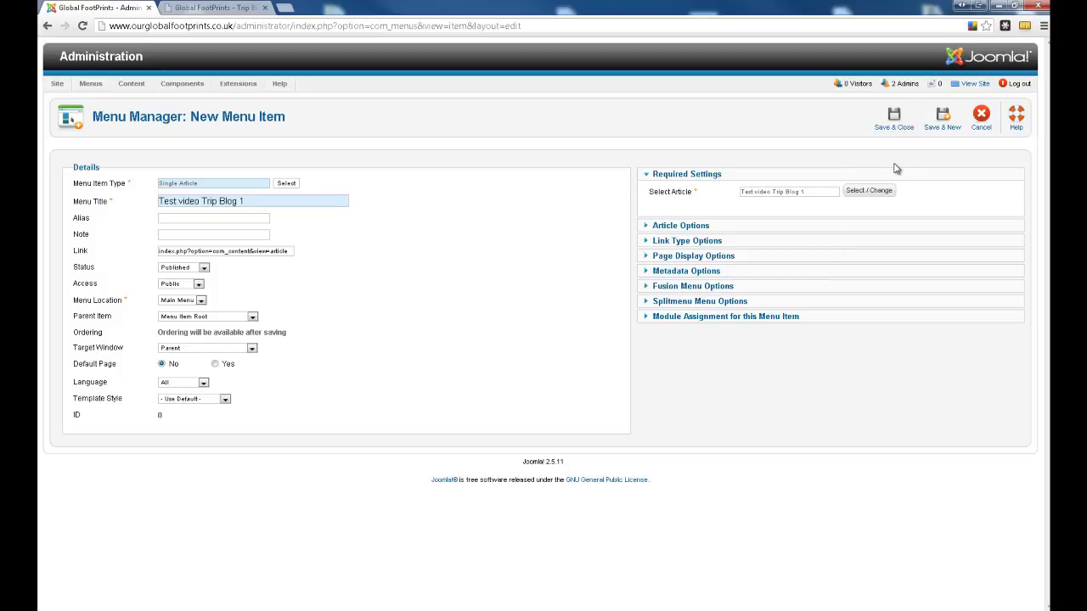
Switch to the public site and look through the navigation submenus, checking the existing entries under Trip Blogs.
{"action": "left_click", "coordinate": [218, 8]}
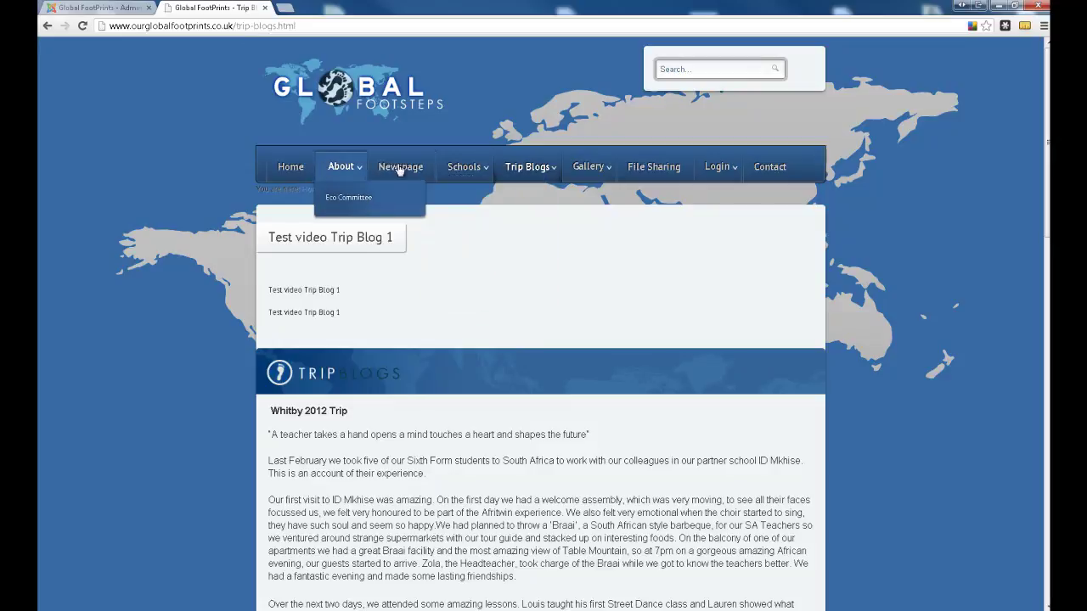
{"action": "mouse_move", "coordinate": [583, 167]}
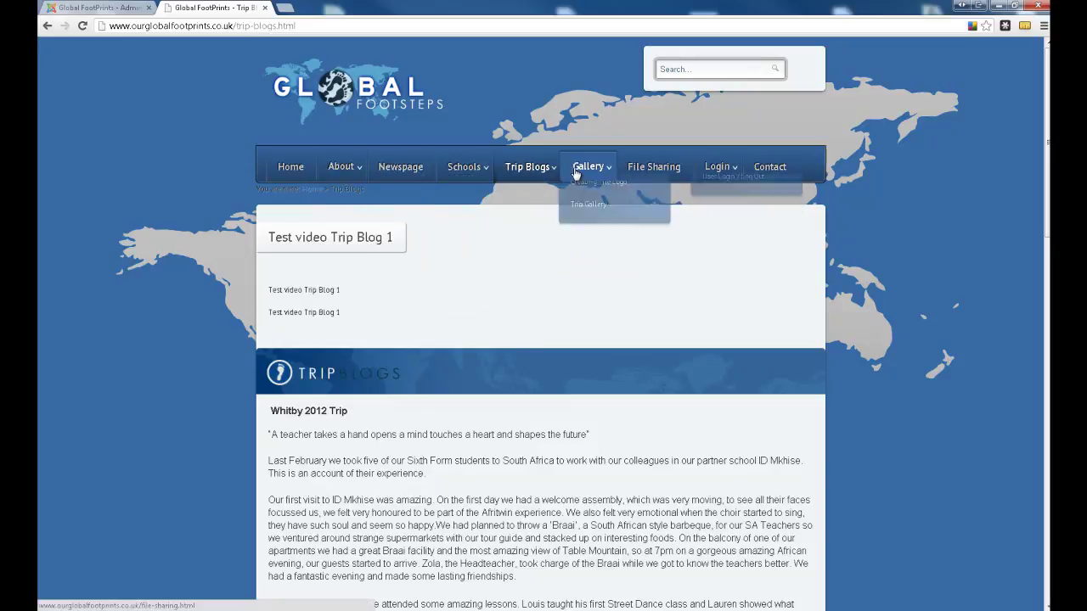
{"action": "mouse_move", "coordinate": [528, 168]}
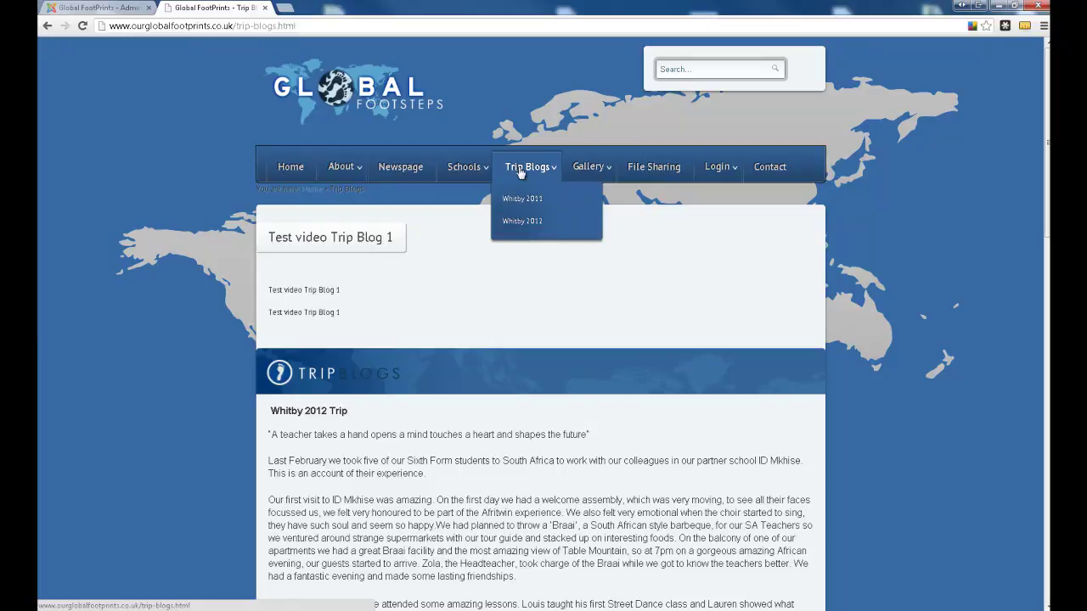
Return to the Joomla administration site, set the new menu item's parent to Trip Blogs, then save and close it.
{"action": "left_click", "coordinate": [97, 7]}
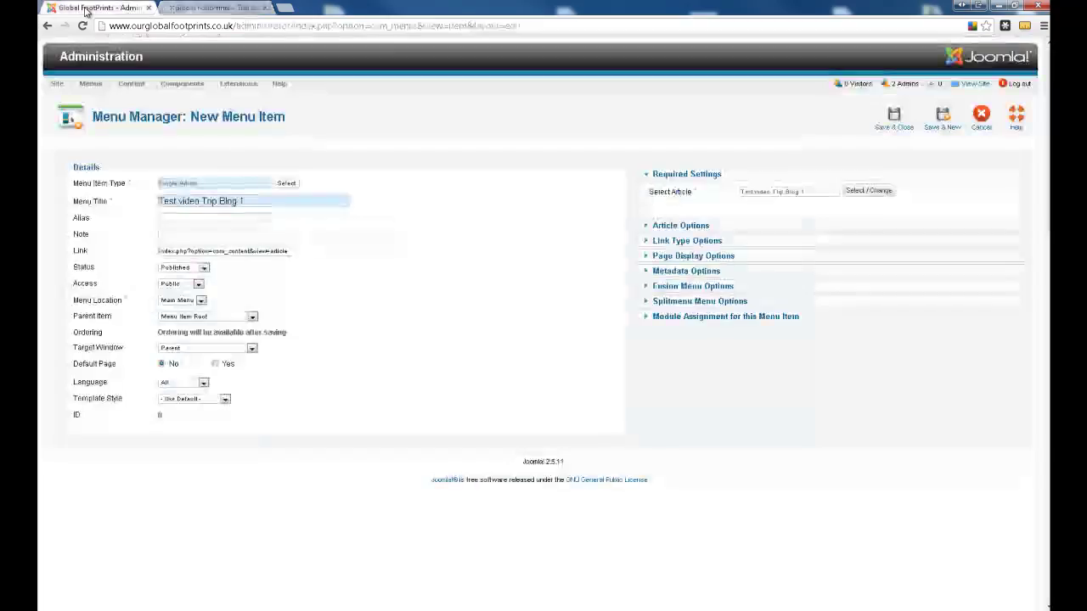
{"action": "left_click", "coordinate": [178, 318]}
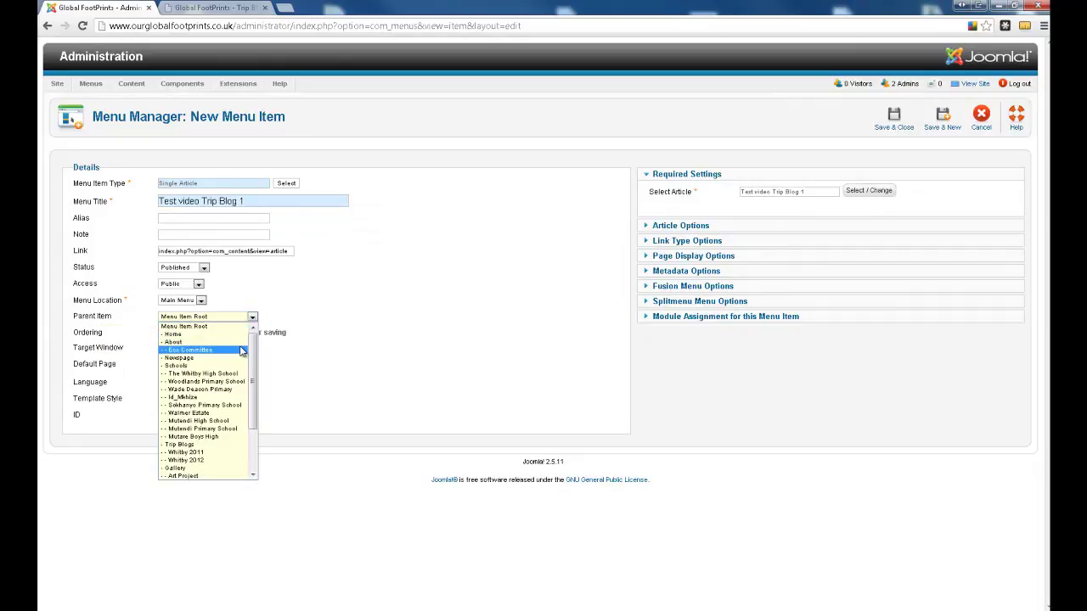
{"action": "left_click", "coordinate": [204, 445]}
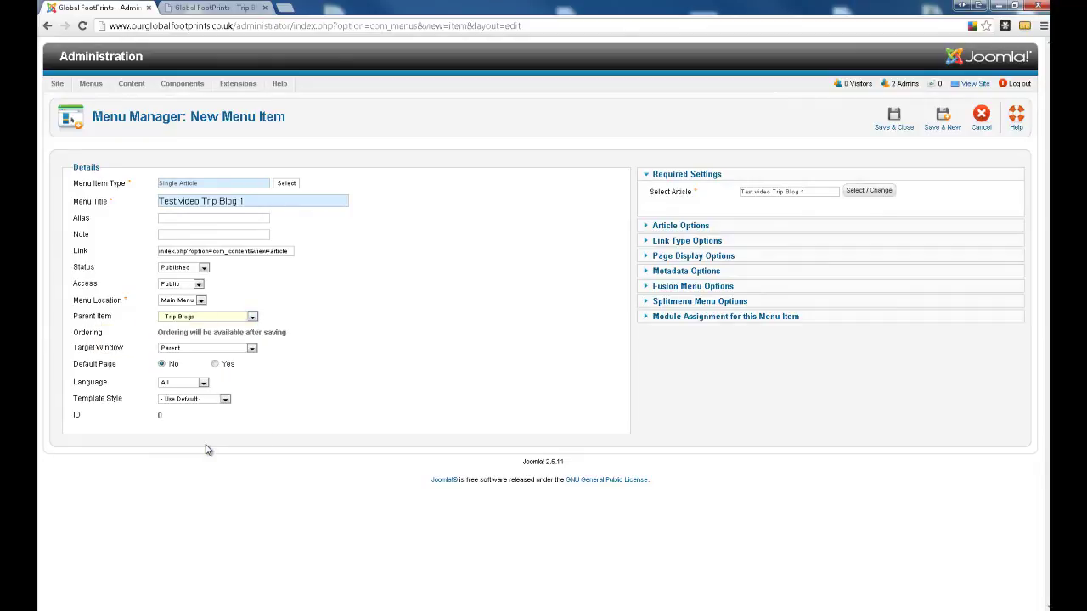
{"action": "left_click", "coordinate": [899, 130]}
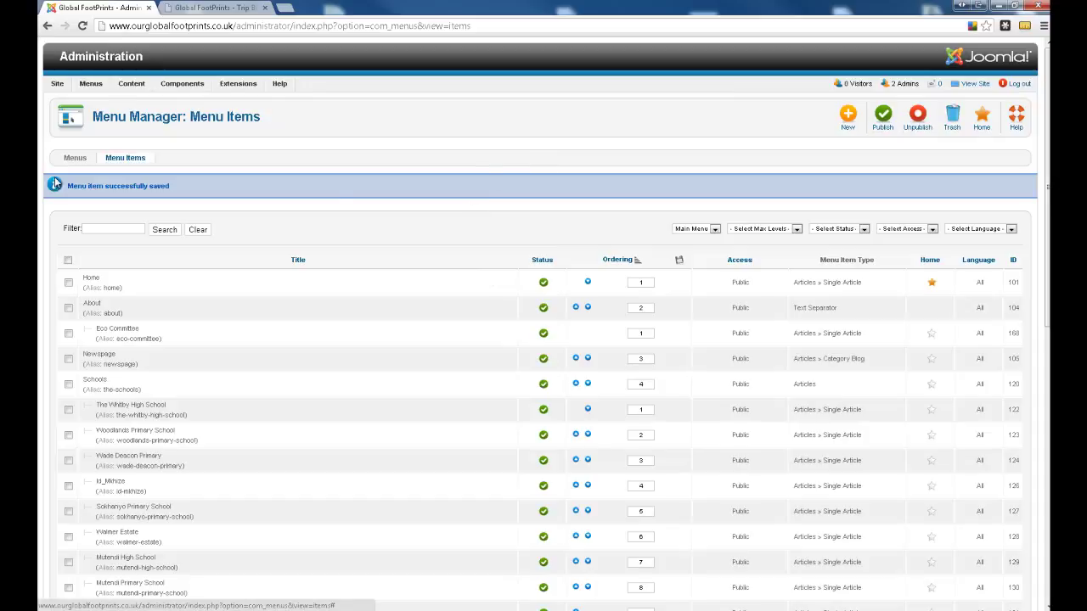
Clear the site cache by deleting all cache groups after saving the menu item.
{"action": "mouse_move", "coordinate": [57, 84]}
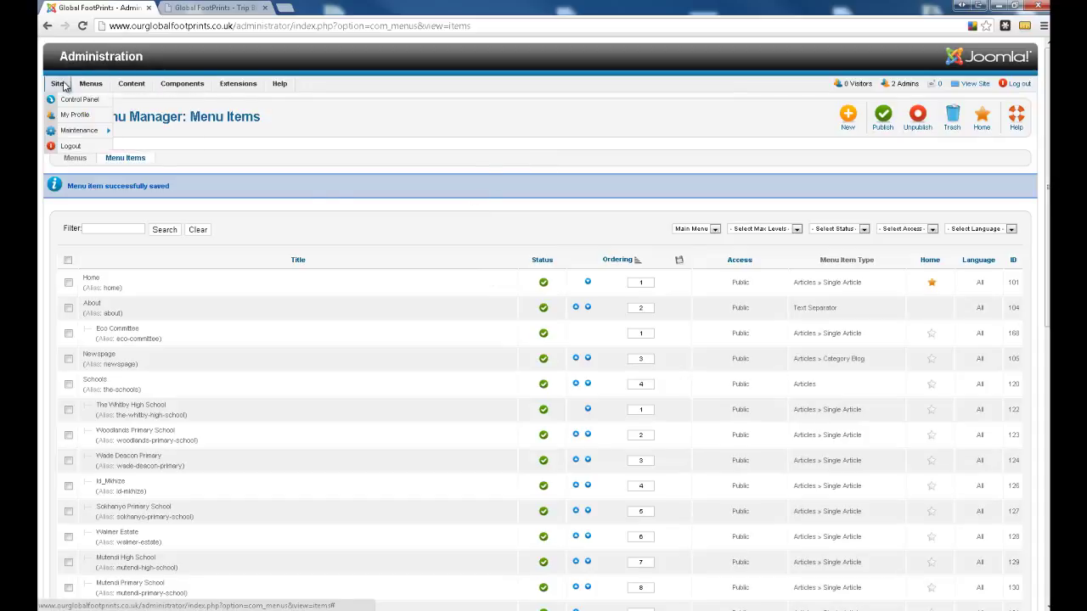
{"action": "mouse_move", "coordinate": [79, 130]}
{"action": "left_click", "coordinate": [146, 150]}
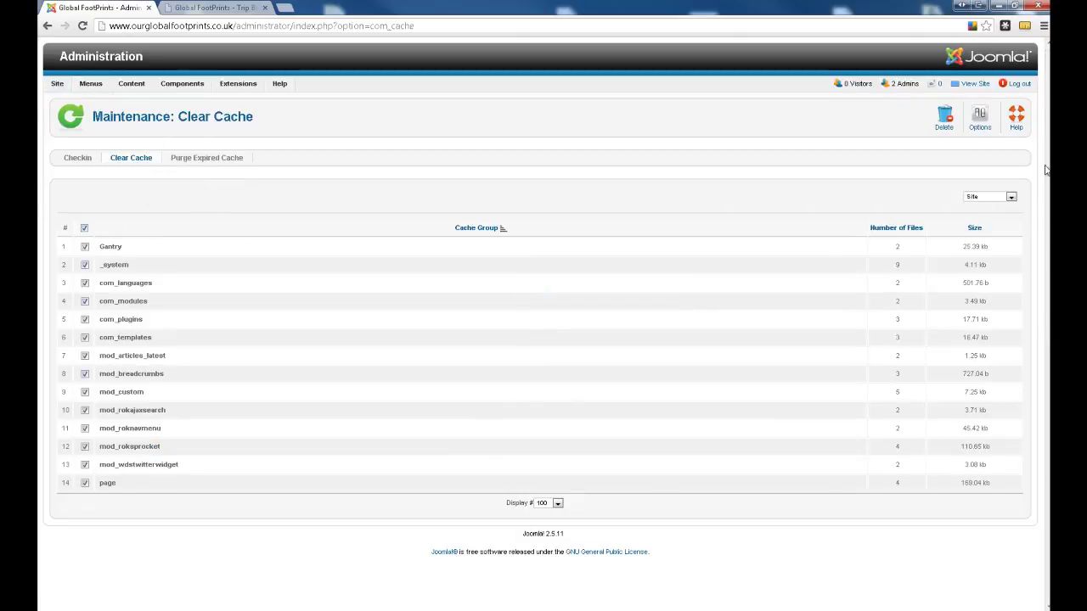
{"action": "left_click", "coordinate": [946, 123]}
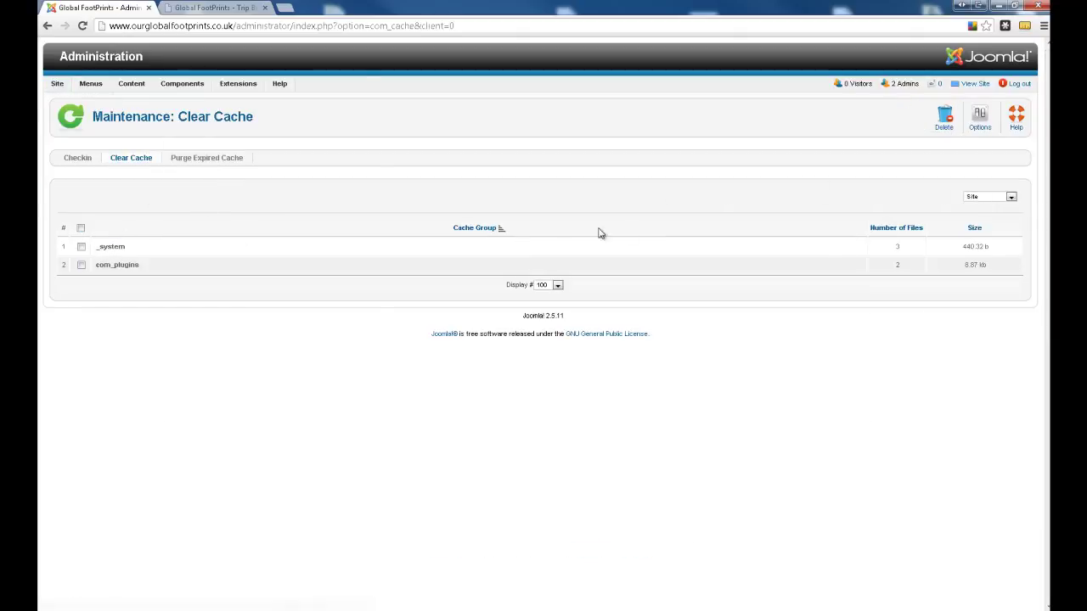
Switch to the public site, reload it and open Test video Trip Blog 1 from the Trip Blogs submenu.
{"action": "left_click", "coordinate": [209, 8]}
{"action": "left_click", "coordinate": [84, 27]}
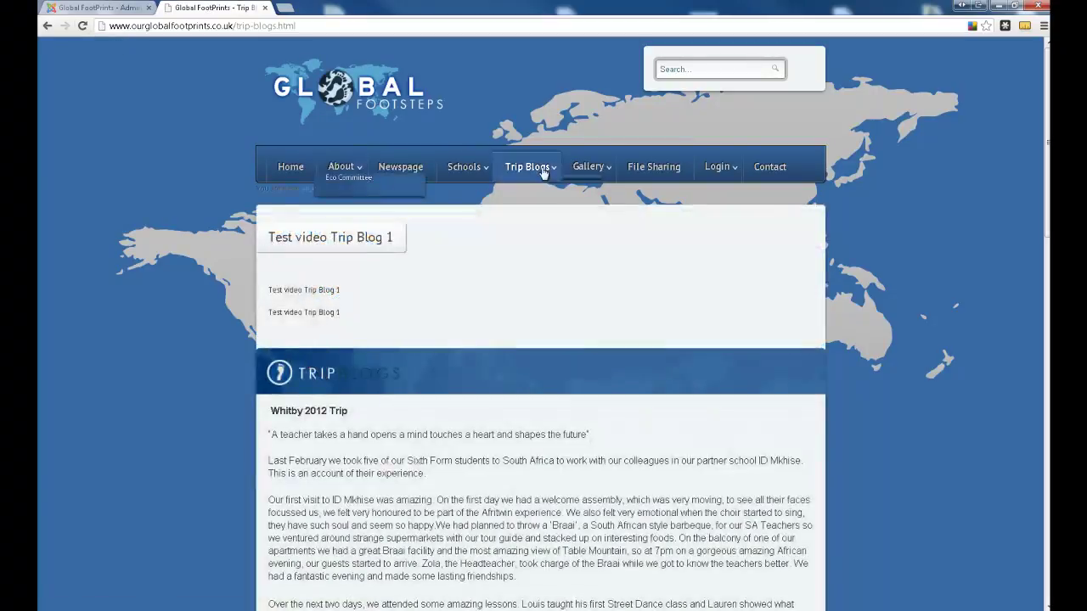
{"action": "mouse_move", "coordinate": [527, 166]}
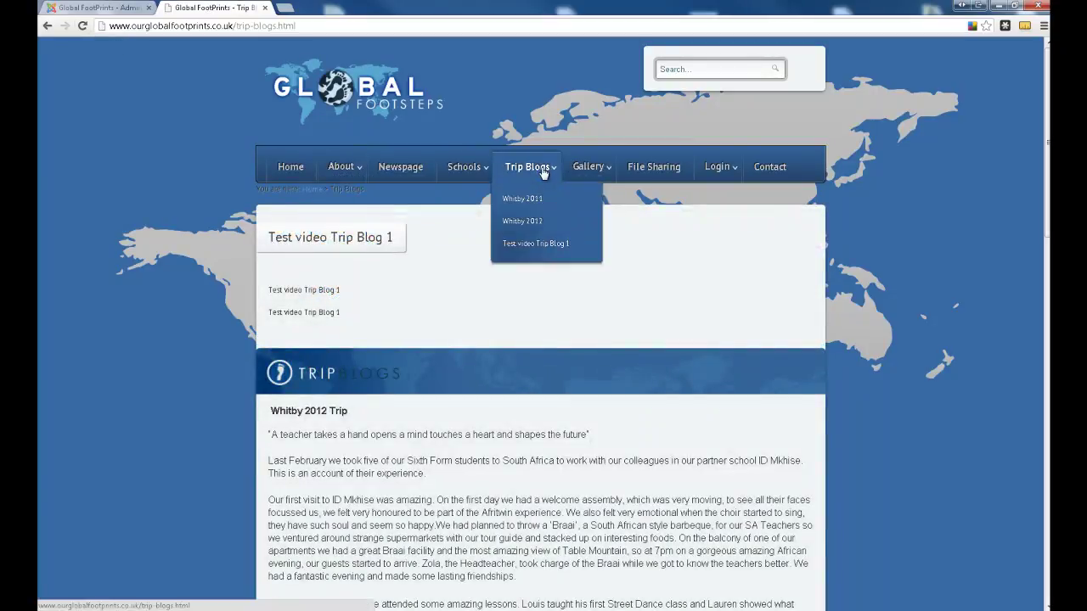
{"action": "left_click", "coordinate": [540, 245]}
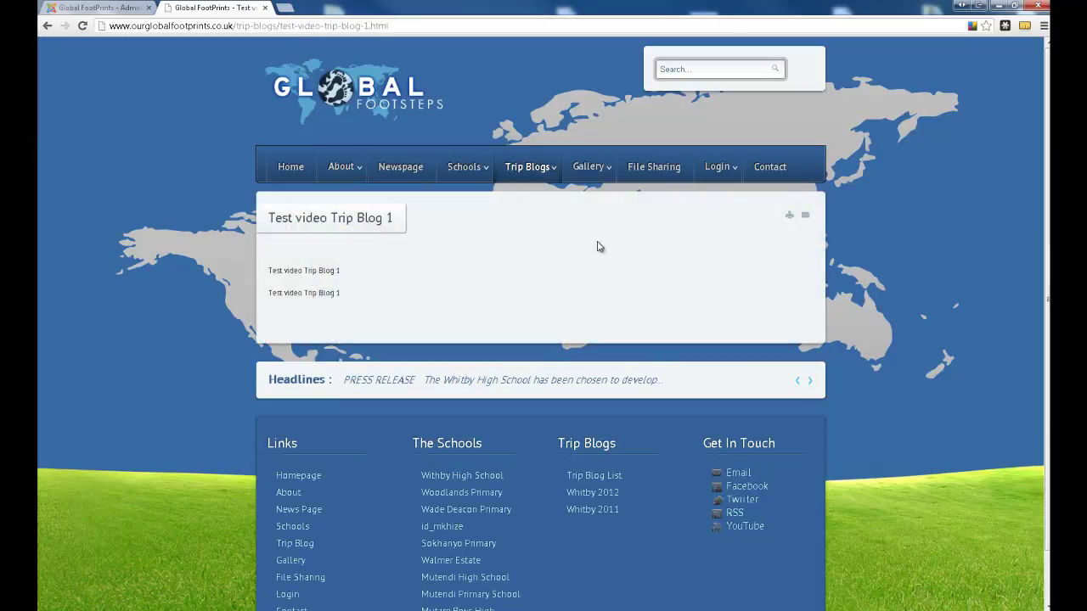
Open the public home page and review its Latest News list, What's New section and navigation submenus.
{"action": "left_click", "coordinate": [291, 169]}
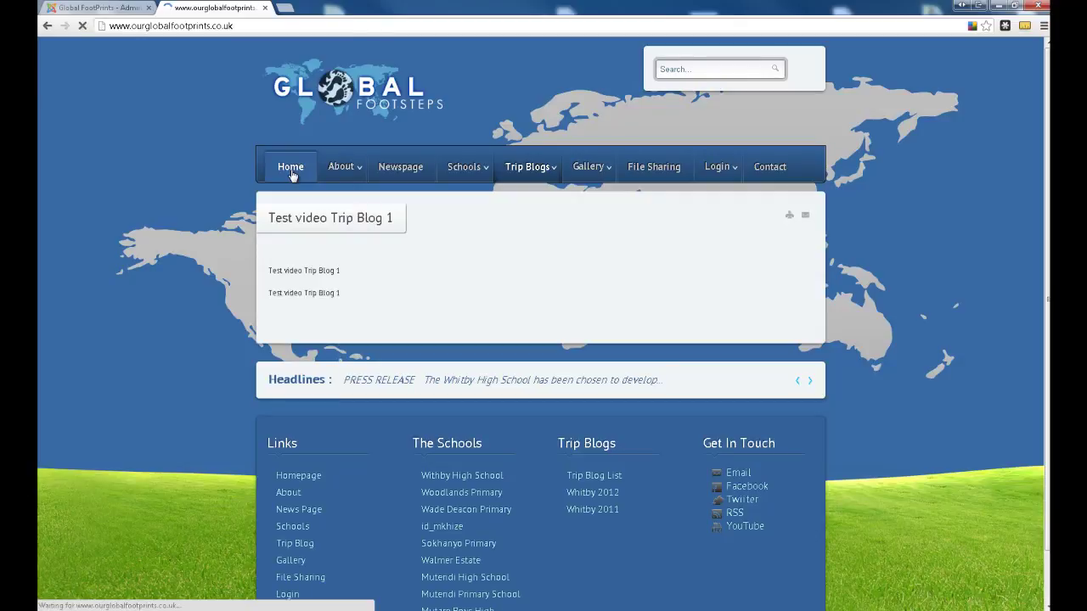
{"action": "scroll", "coordinate": [306, 217], "scroll_direction": "down", "scroll_amount": 3}
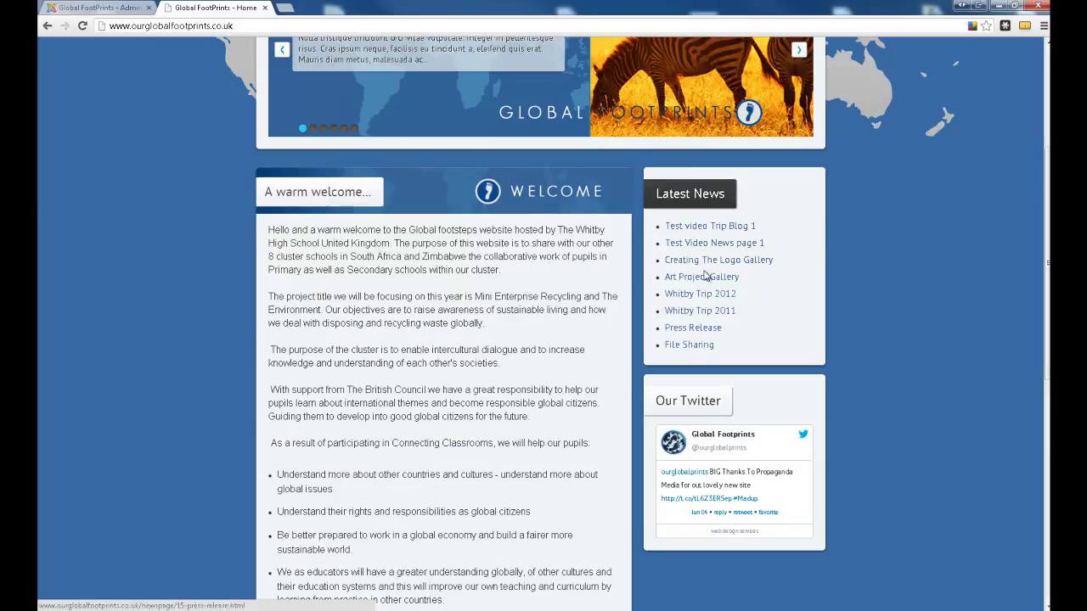
{"action": "scroll", "coordinate": [699, 275], "scroll_direction": "down", "scroll_amount": 7}
{"action": "scroll", "coordinate": [699, 274], "scroll_direction": "up", "scroll_amount": 10}
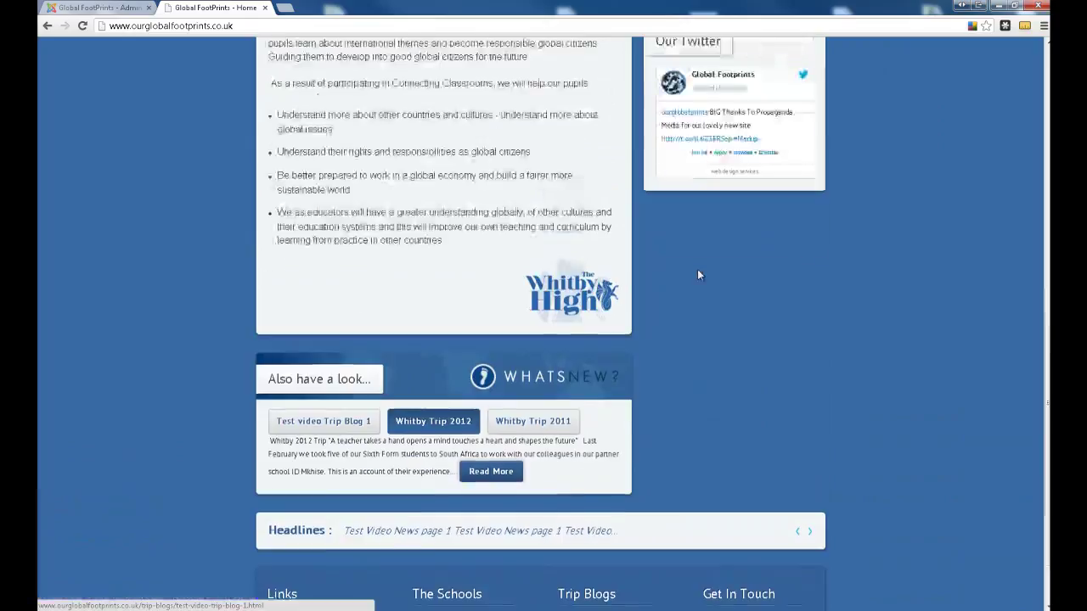
{"action": "scroll", "coordinate": [697, 270], "scroll_direction": "up", "scroll_amount": 2}
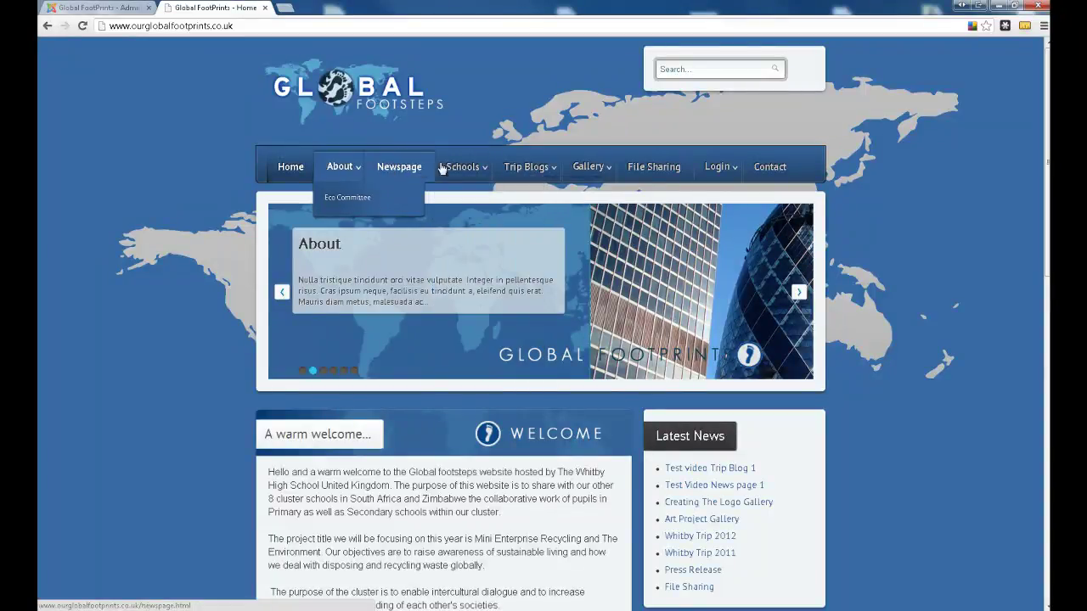
{"action": "mouse_move", "coordinate": [719, 169]}
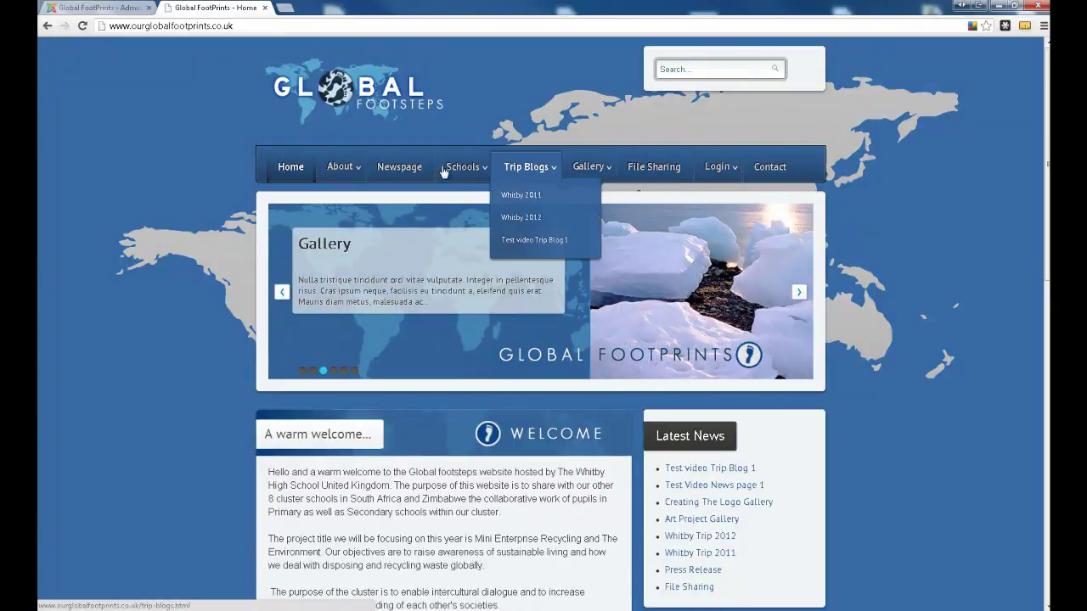
{"action": "scroll", "coordinate": [699, 323], "scroll_direction": "down", "scroll_amount": 3}
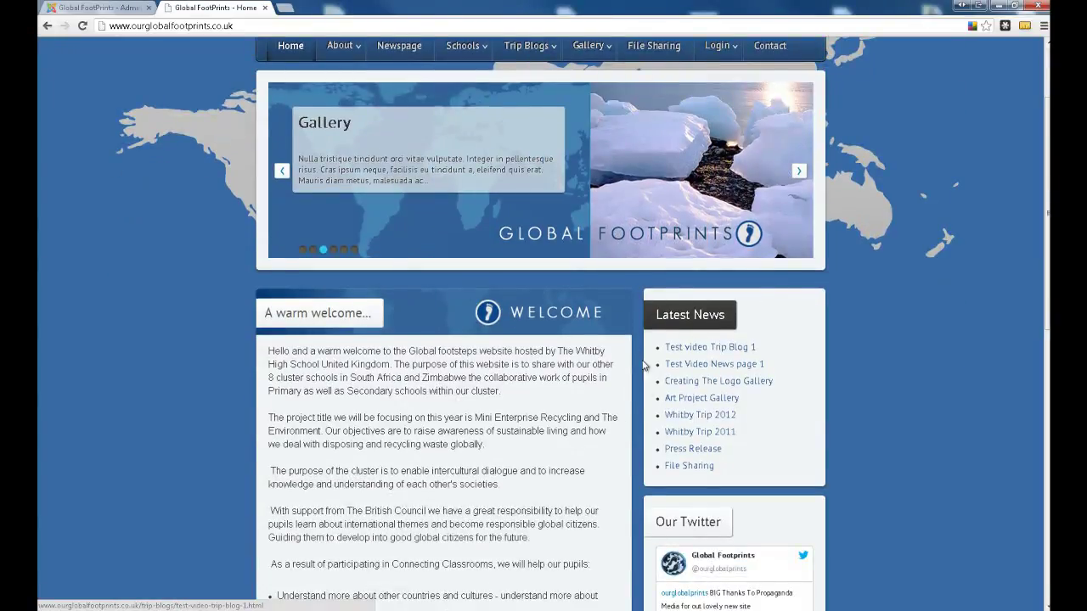